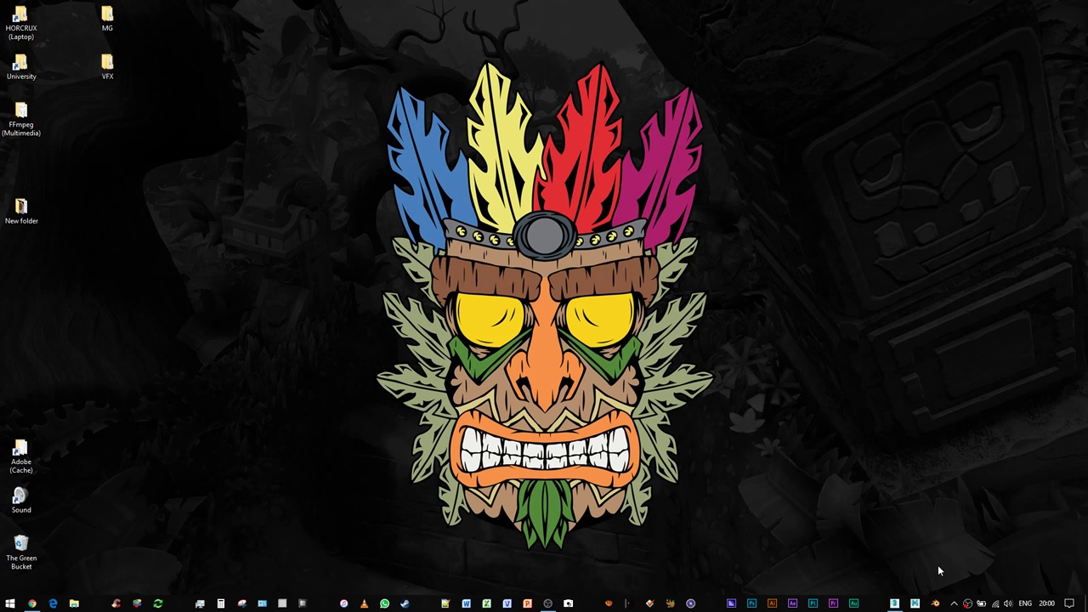
Restore 3ds Max and hide every crate in the Crate (Blank) group except the Aku Aku crate.
mouse_move(895, 603)
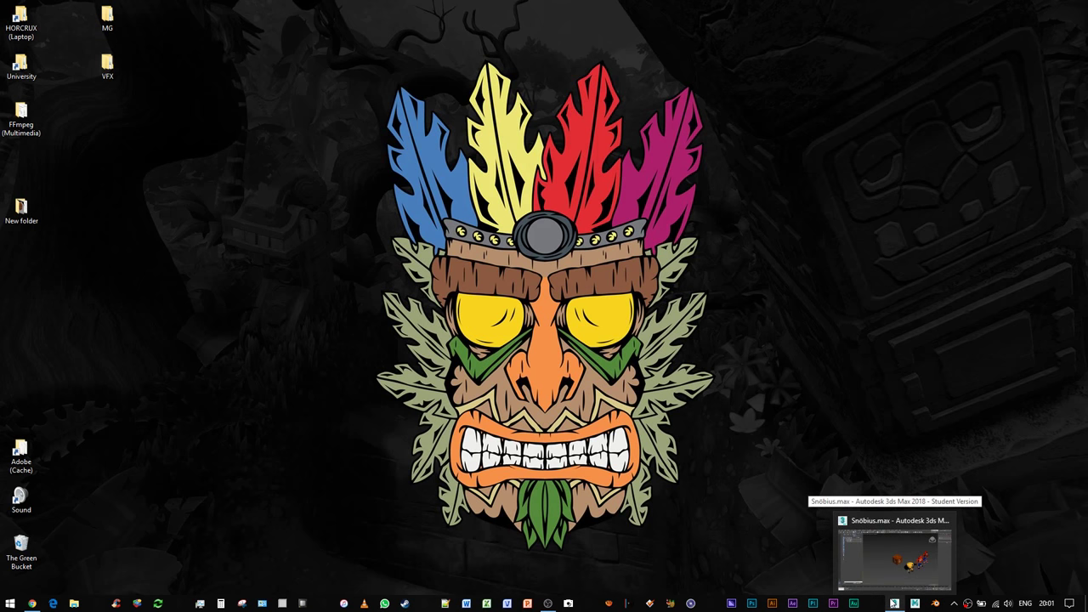
left_click(893, 563)
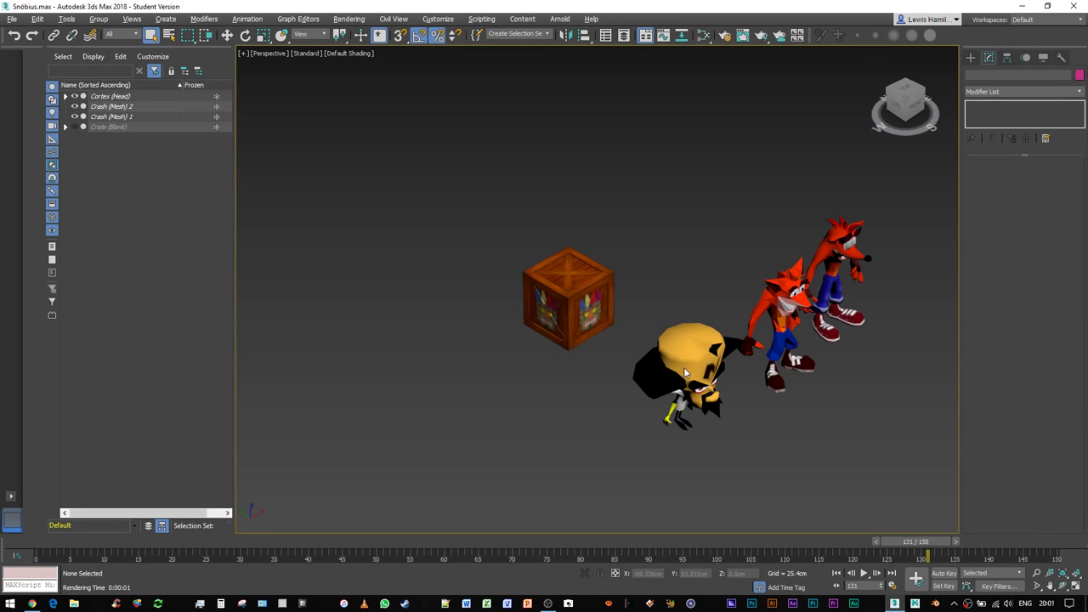
double_click(72, 128)
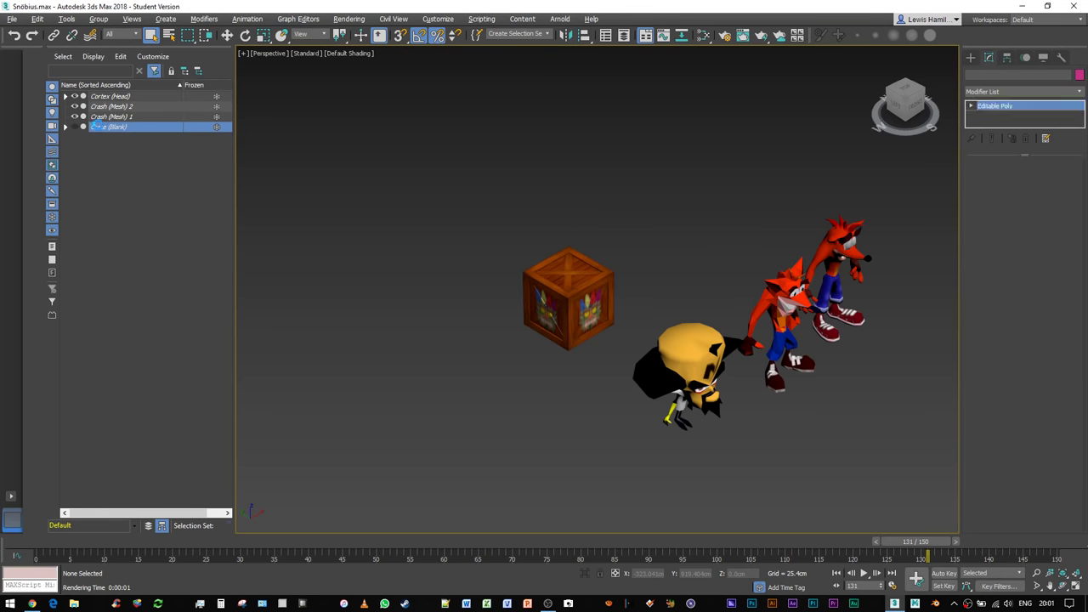
left_click(74, 127)
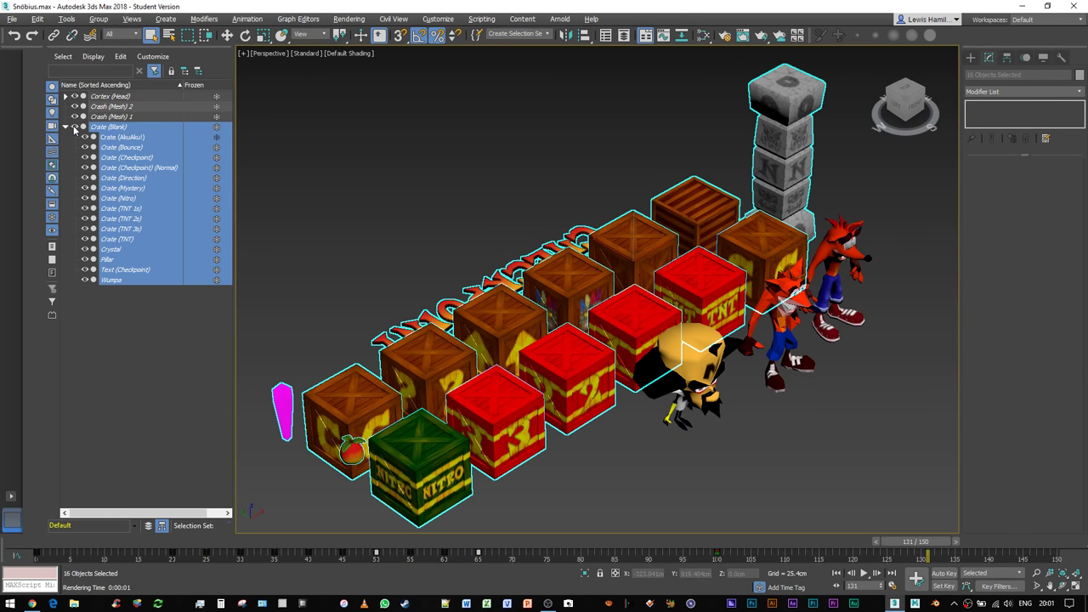
left_click(74, 128)
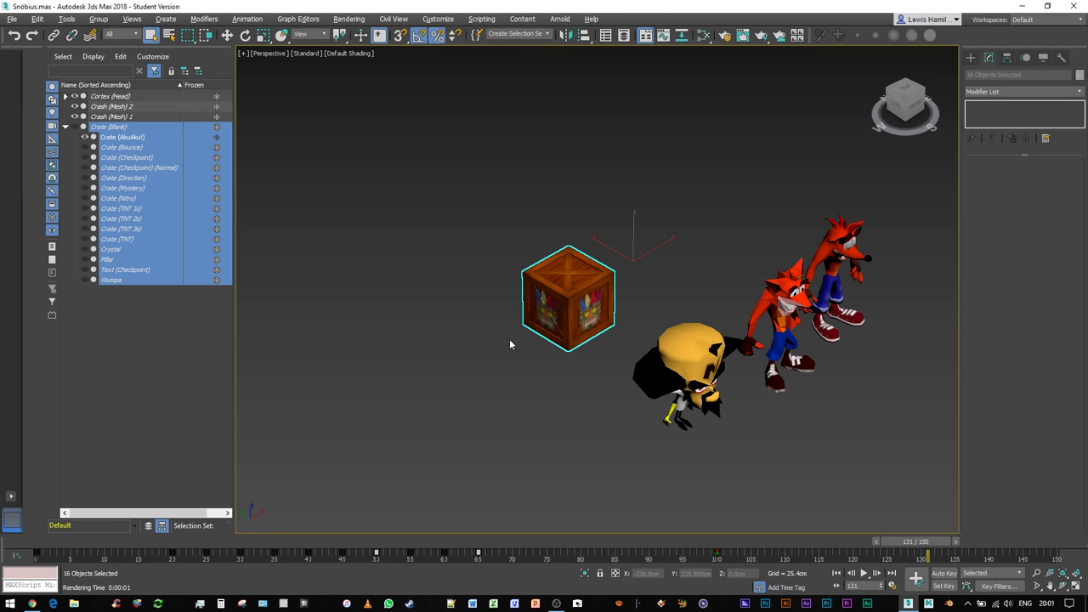
left_click(505, 342)
Hide both Crash models and the Cortex model, then collapse the Cortex hierarchy.
left_click(74, 116)
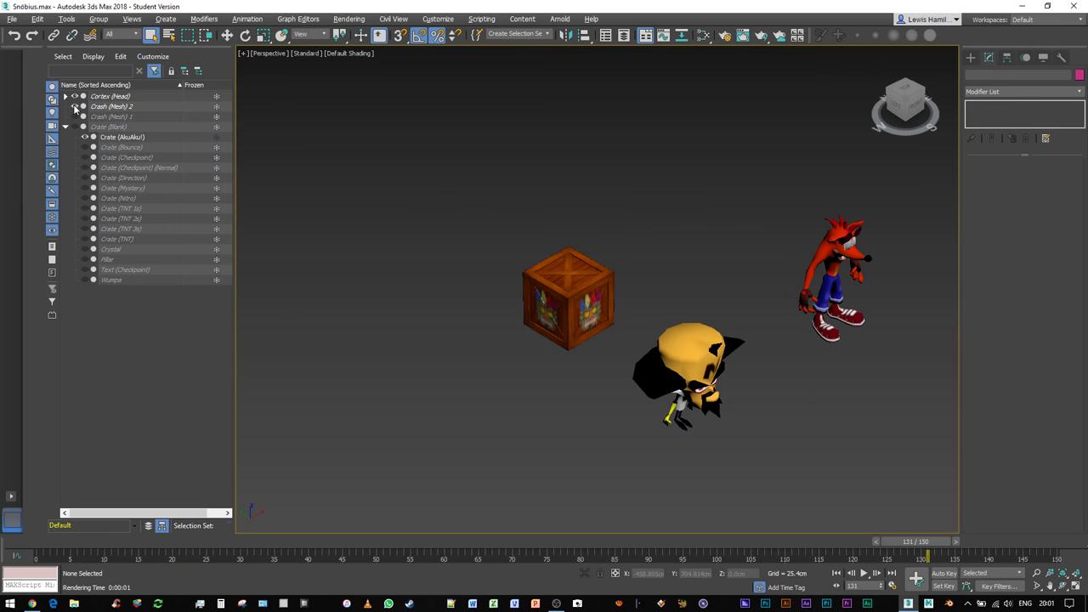
left_click(74, 107)
double_click(126, 97)
left_click(74, 96)
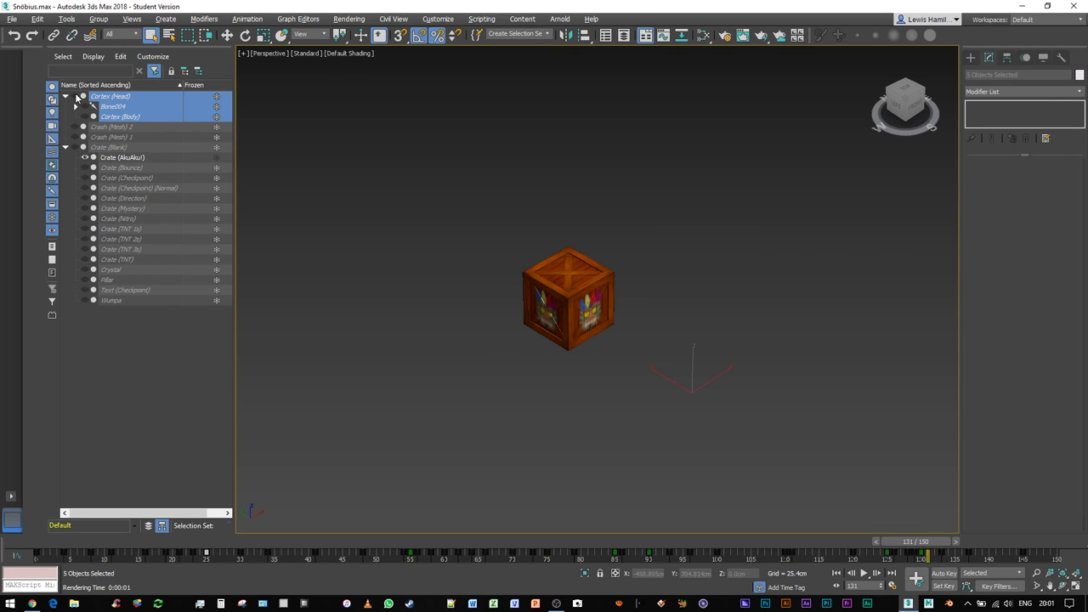
left_click(64, 97)
Select the Aku Aku crate, frame it from the front, and save the scene.
left_click(551, 299)
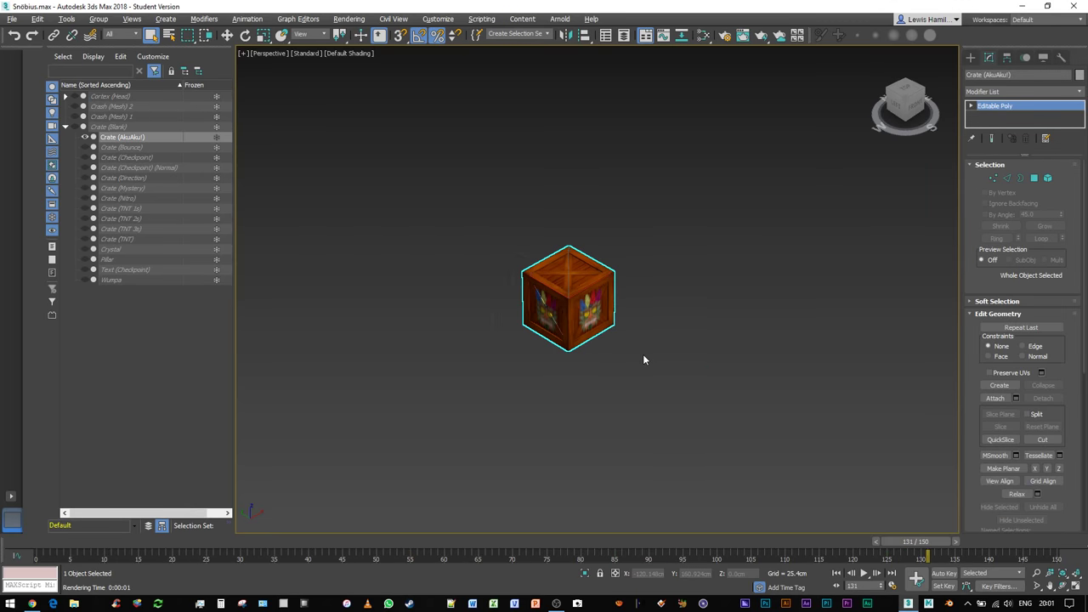
key("z")
mouse_move(633, 345)
middle_mouse_down("alt")
mouse_move(655, 323)
mouse_move(681, 327)
mouse_move(668, 317)
mouse_move(715, 321)
mouse_move(635, 324)
middle_mouse_up("alt")
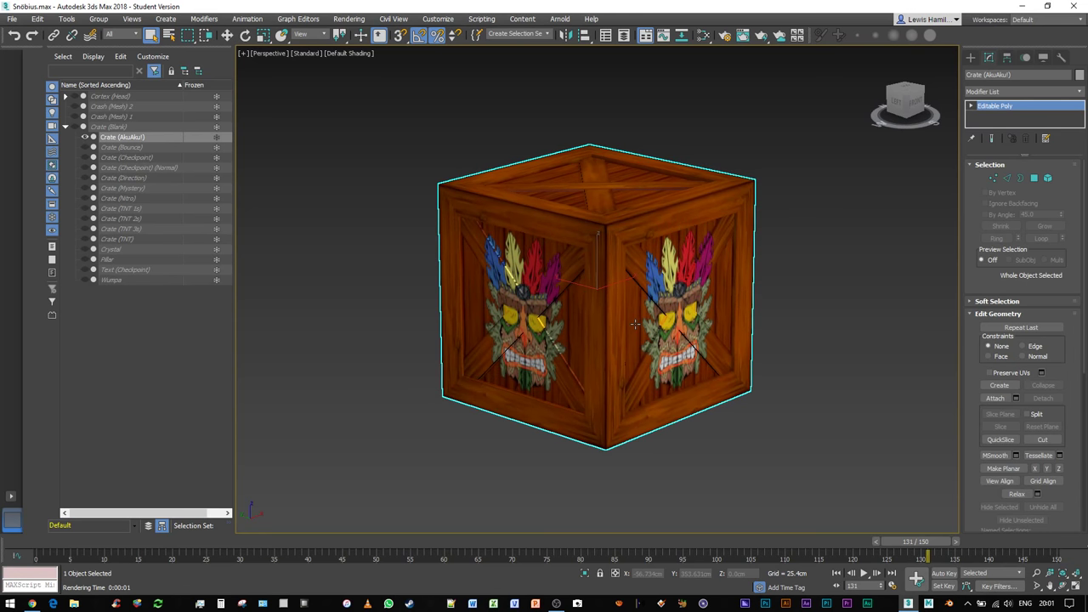
key("ctrl+s")
scroll(568, 344, "down", 3)
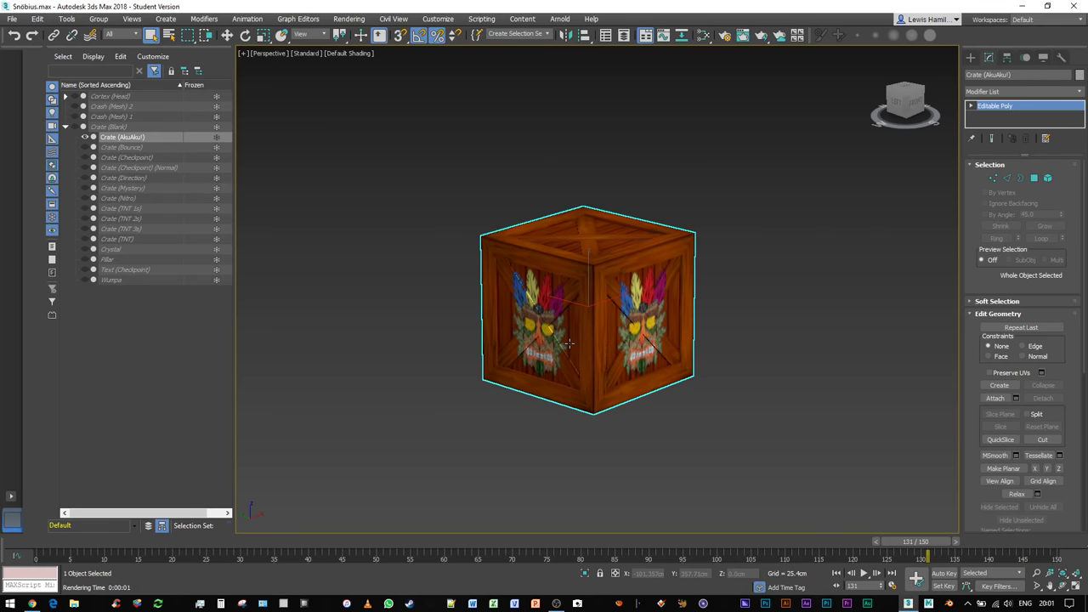
Bring the crate's 05 - Default material node network into view in the Slate Material Editor.
key("m")
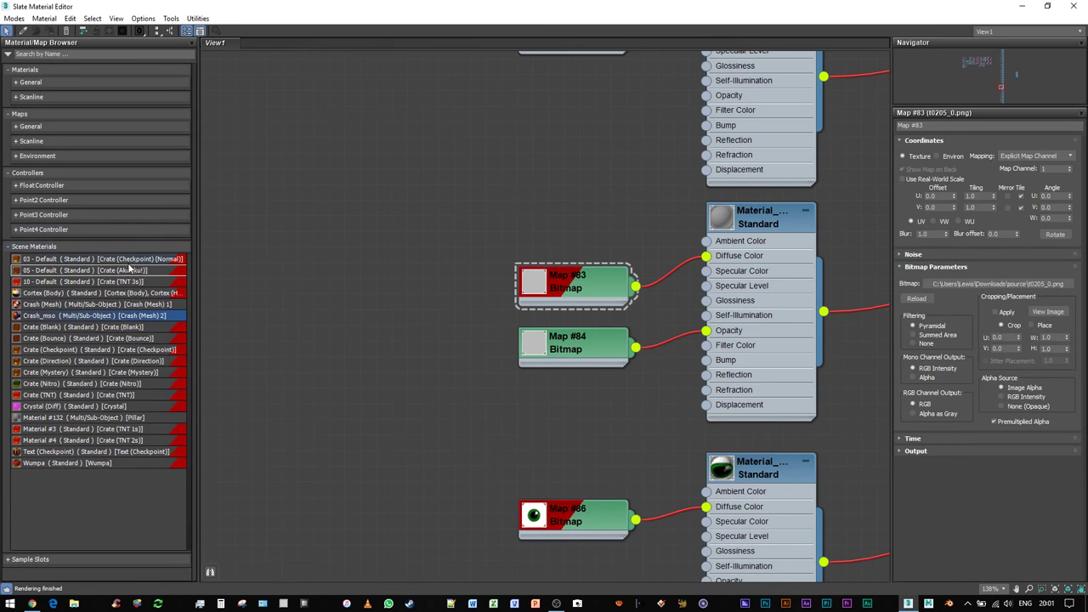
double_click(75, 270)
scroll(544, 255, "up", 2)
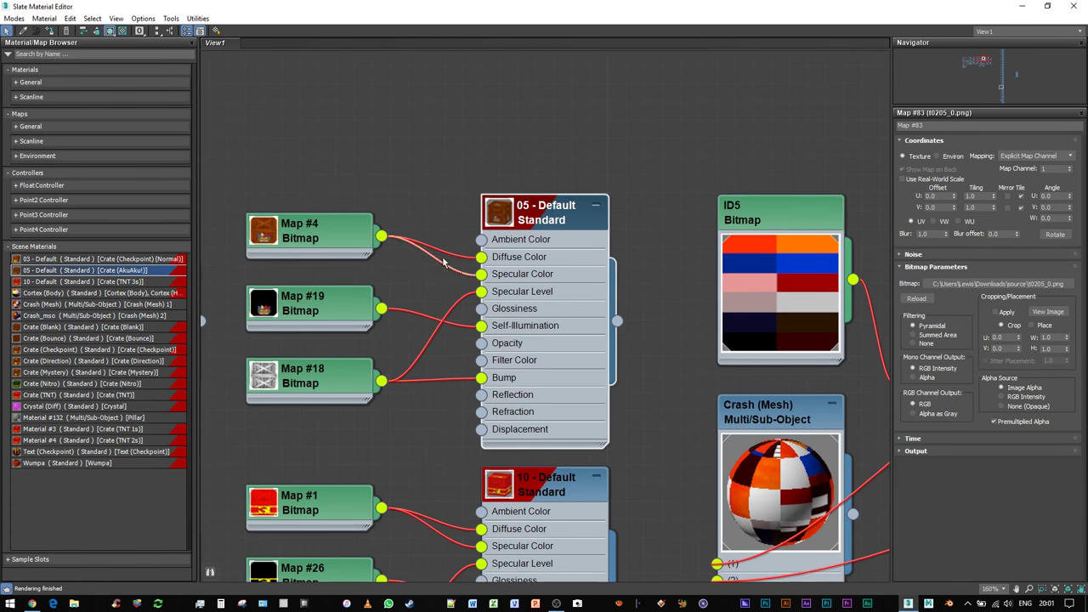
middle_click_drag(425, 172, 510, 141)
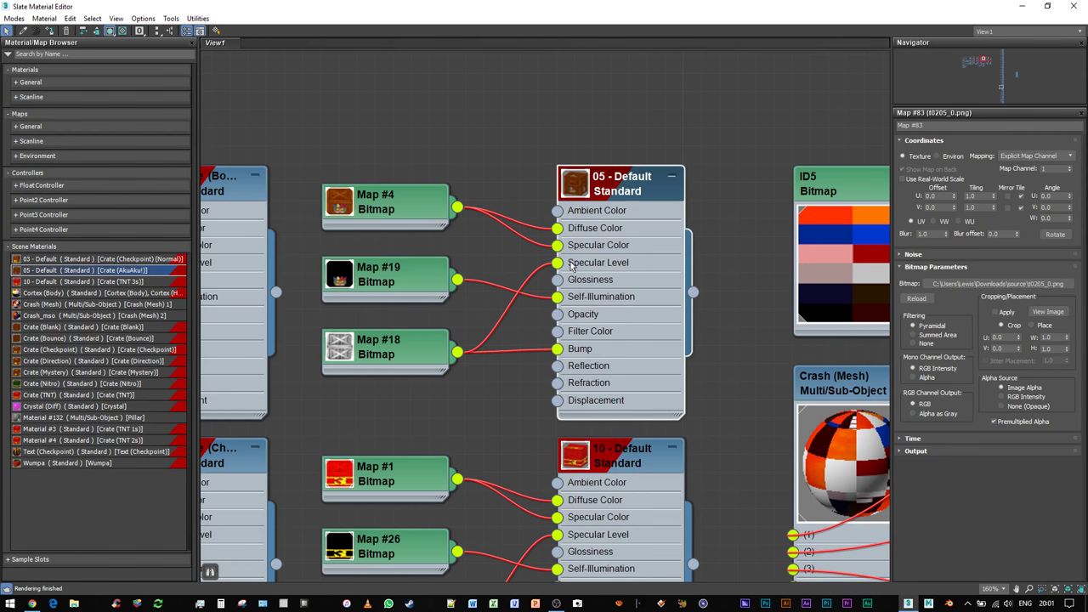
left_click_drag(320, 115, 747, 381)
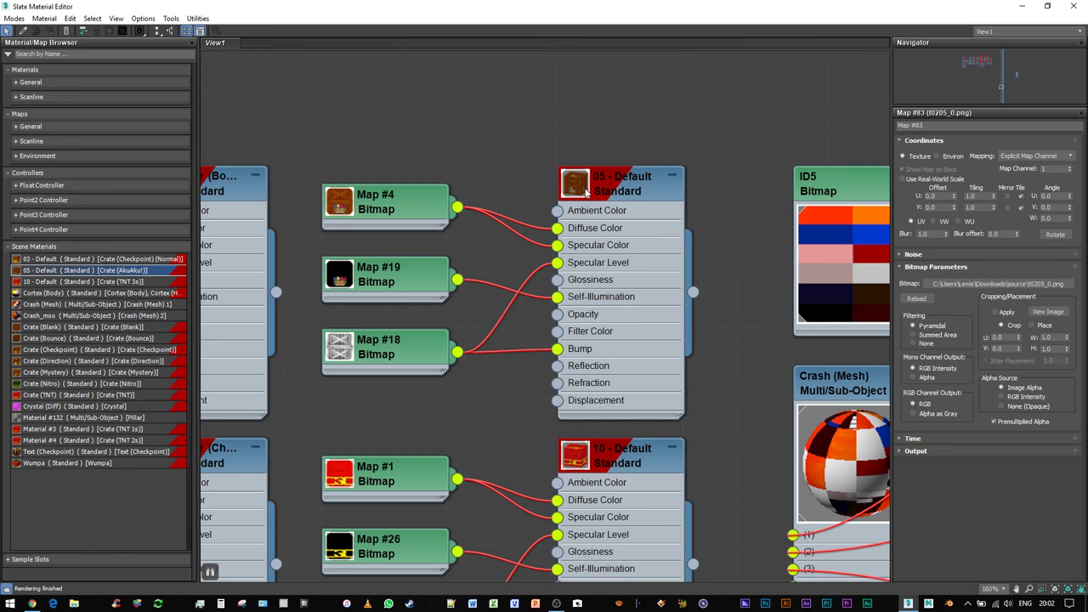
Create a plane under the crate and set its object colour to white.
key("m")
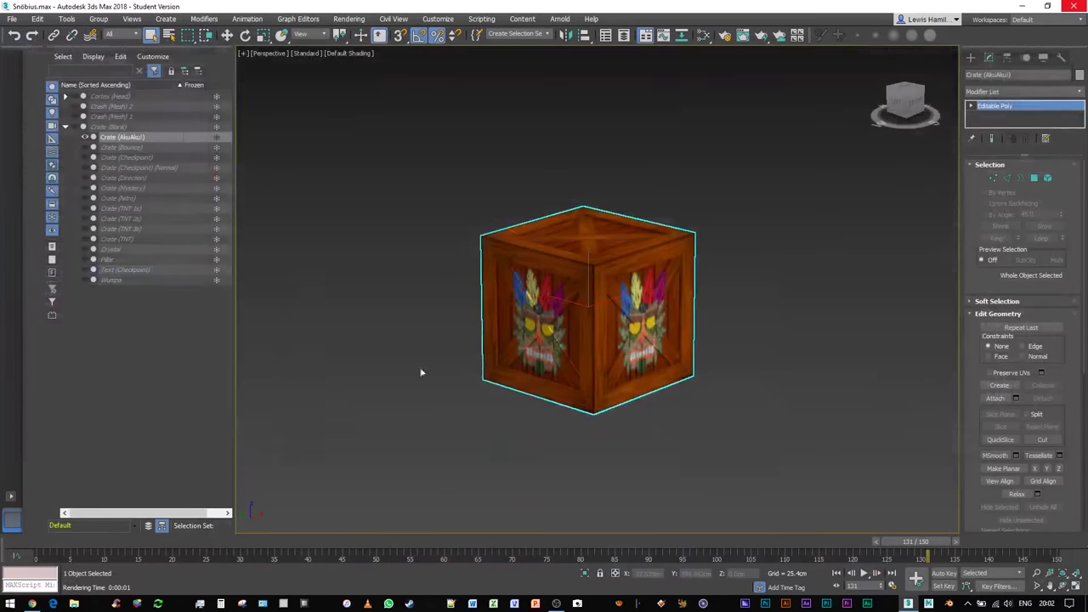
left_click(971, 57)
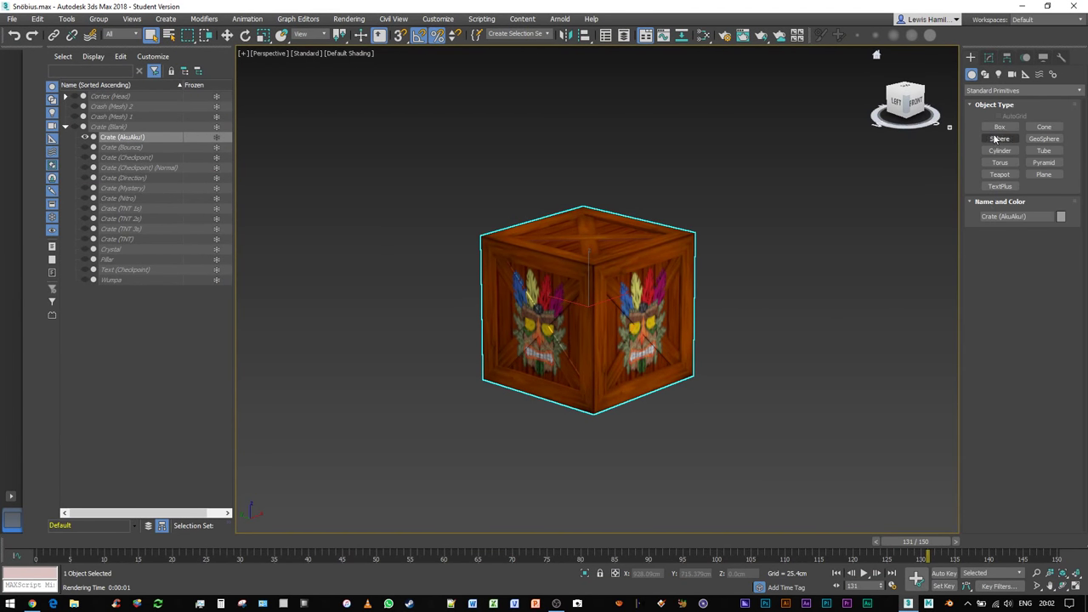
left_click(1043, 174)
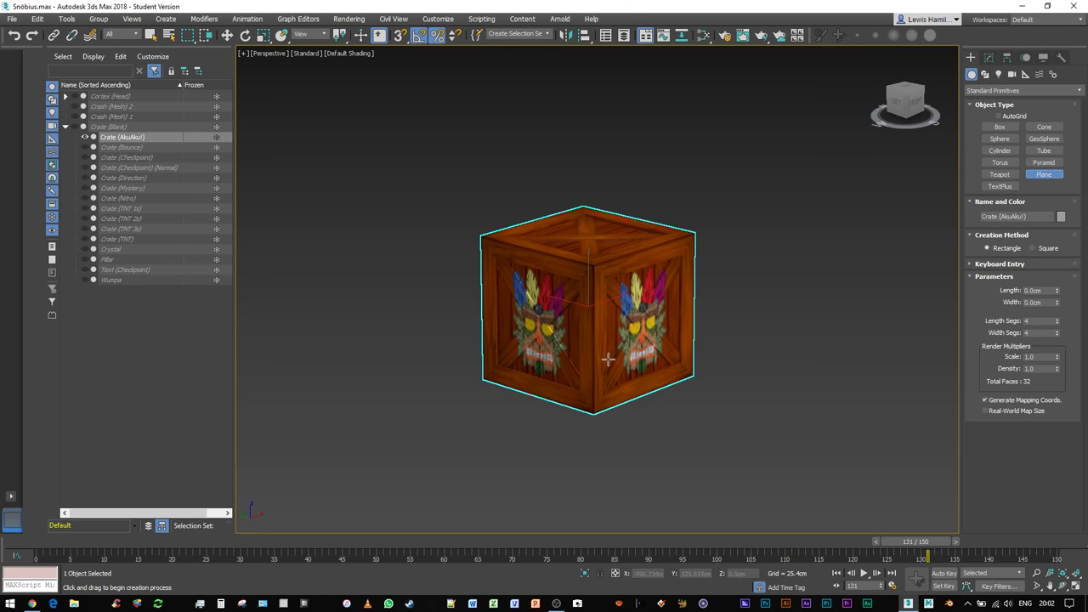
left_click_drag(595, 371, 619, 515)
right_click(931, 128)
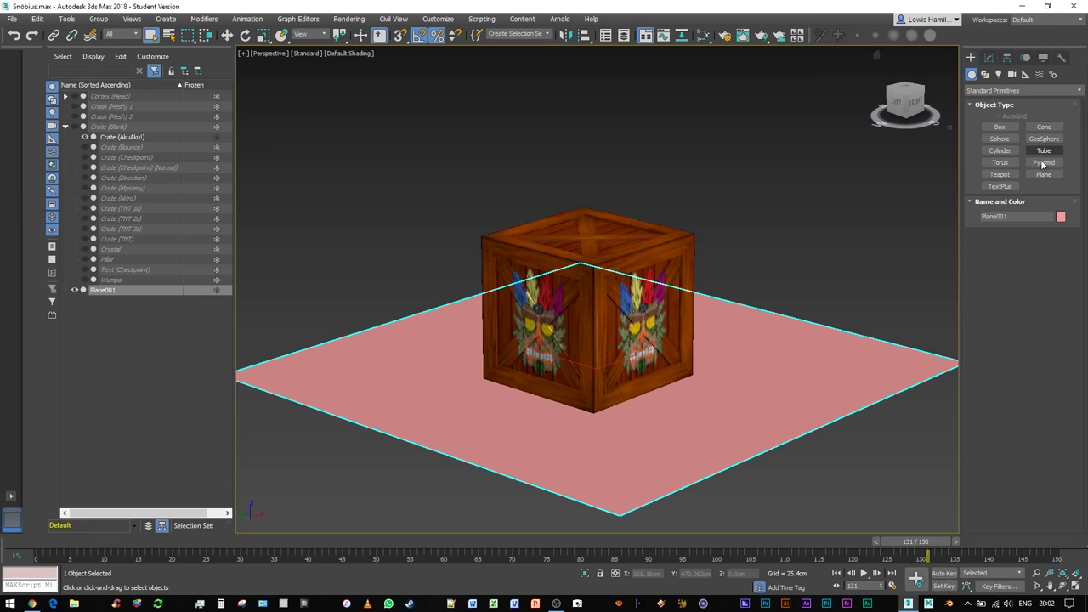
left_click(1060, 219)
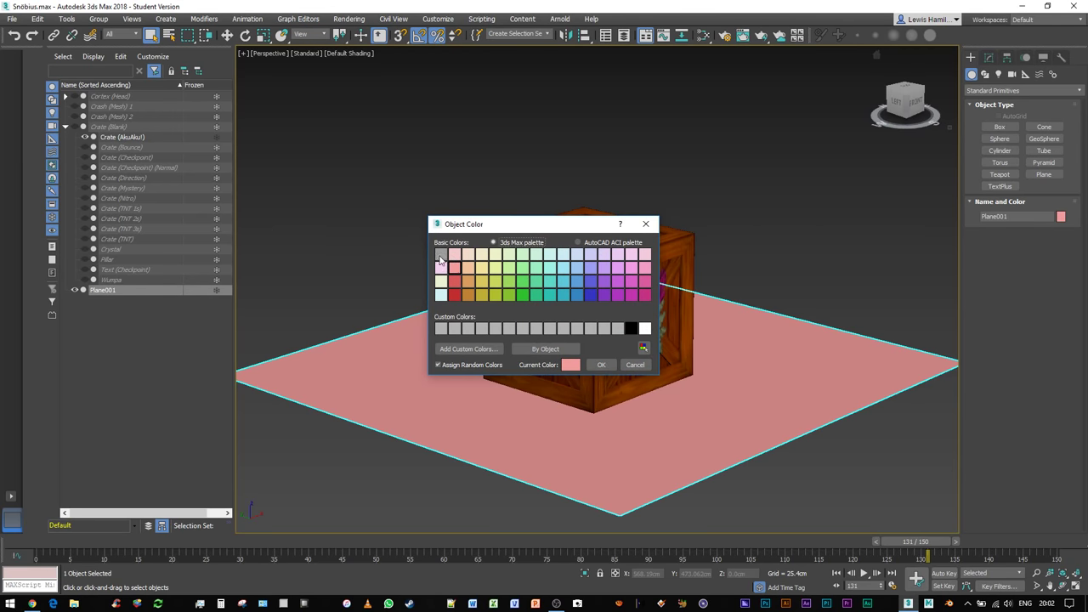
left_click(645, 328)
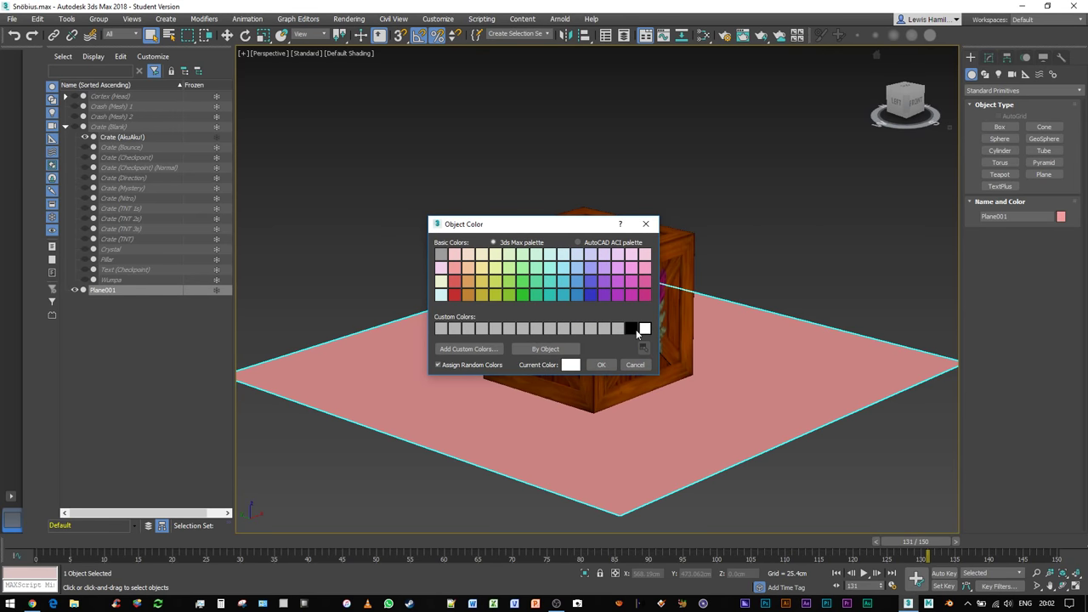
left_click(600, 366)
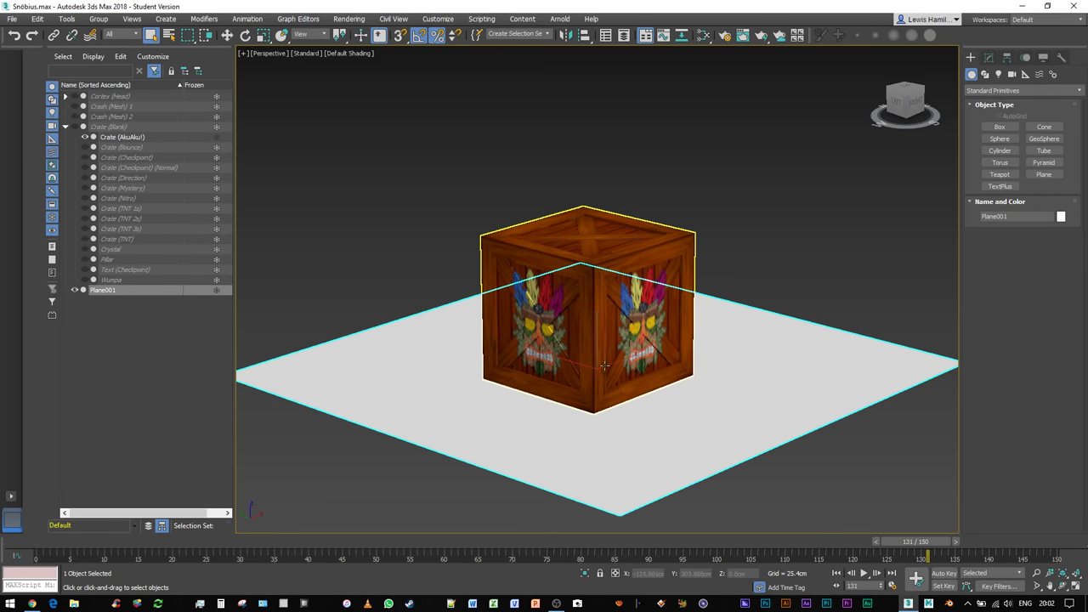
Set the plane's Length and Width to 500 cm and start aligning it to the crate.
left_click(990, 57)
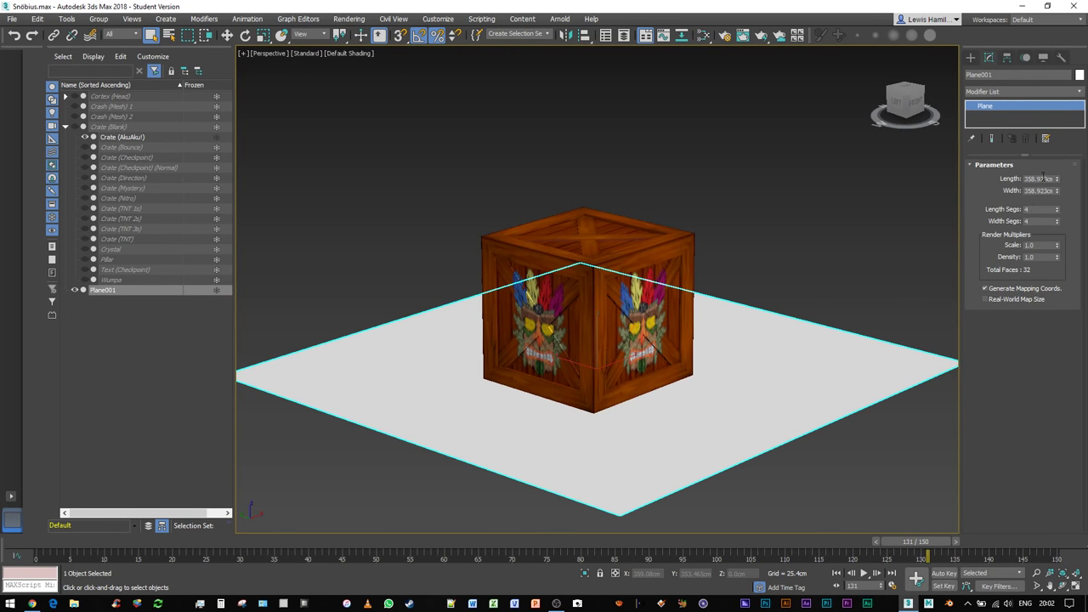
double_click(1039, 178)
type("500")
key("Return")
key("Tab")
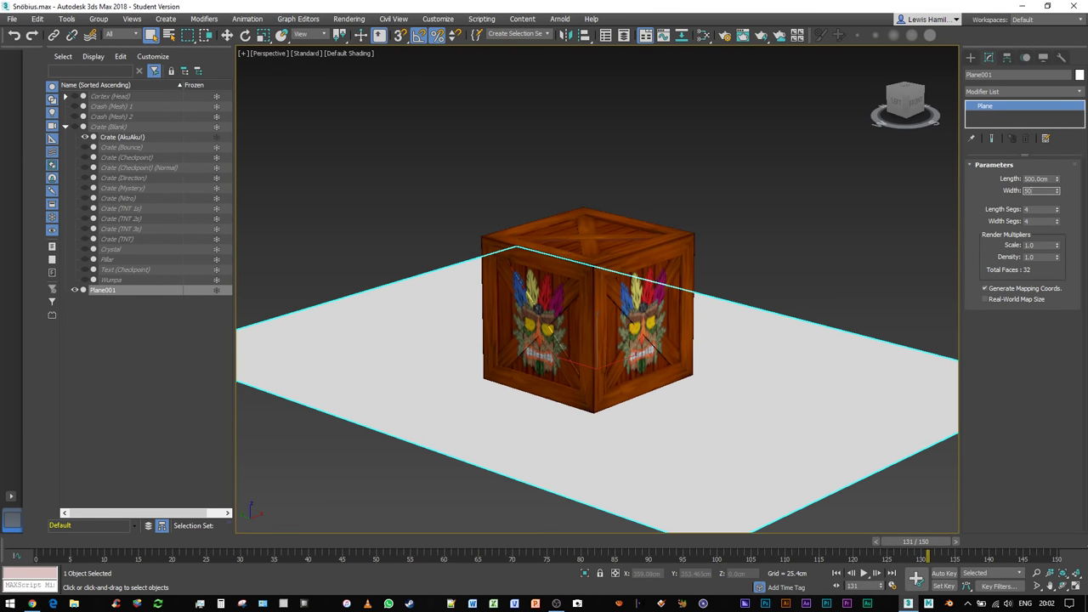
type("500")
key("Return")
middle_click_drag(646, 221, 610, 301, "alt")
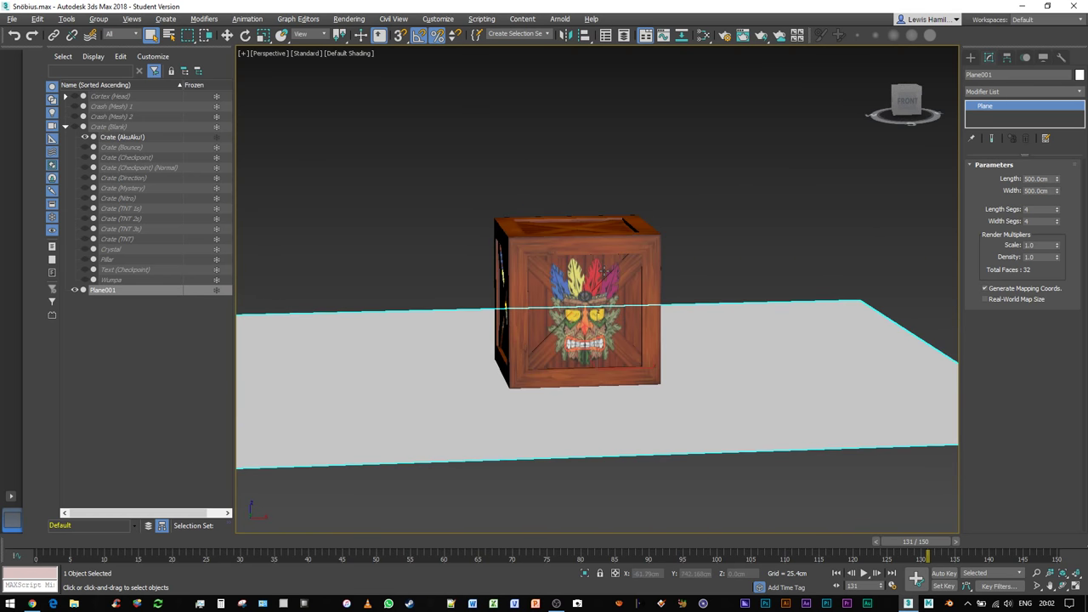
key("alt+a")
Apply the alignment with the crate as target, then select the Aku Aku crate and view it up close.
left_click(606, 255)
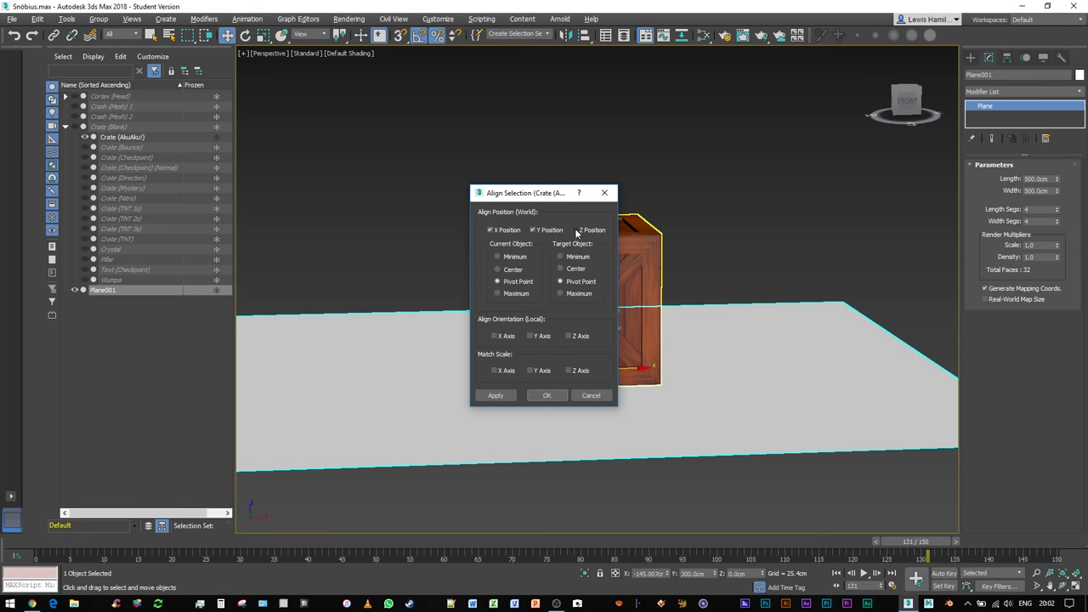
left_click(547, 396)
left_click(623, 265)
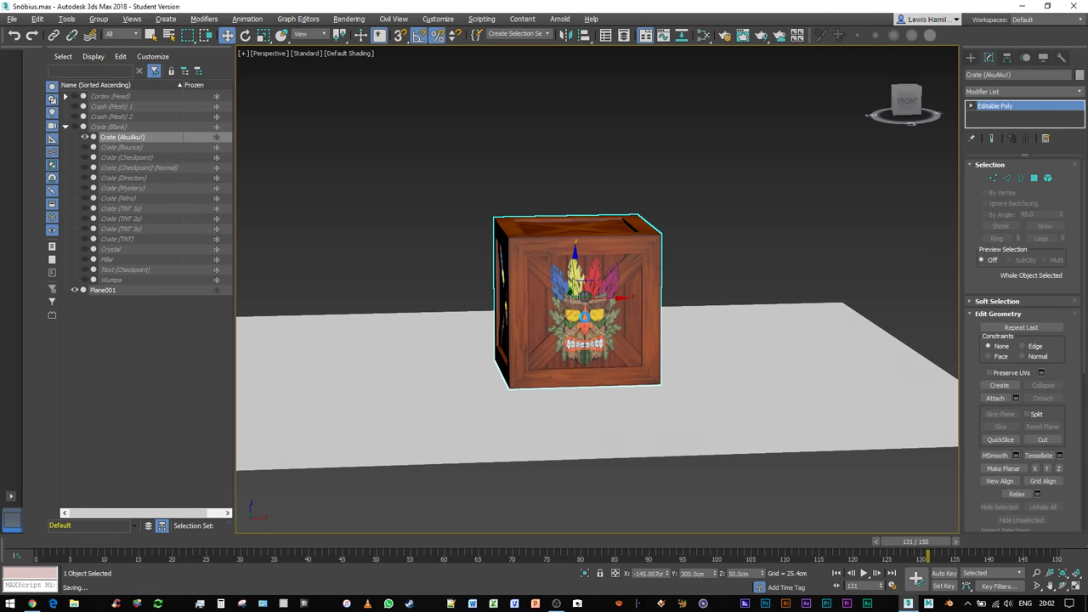
middle_click_drag(585, 319, 614, 337, "alt")
scroll(599, 348, "up", 5)
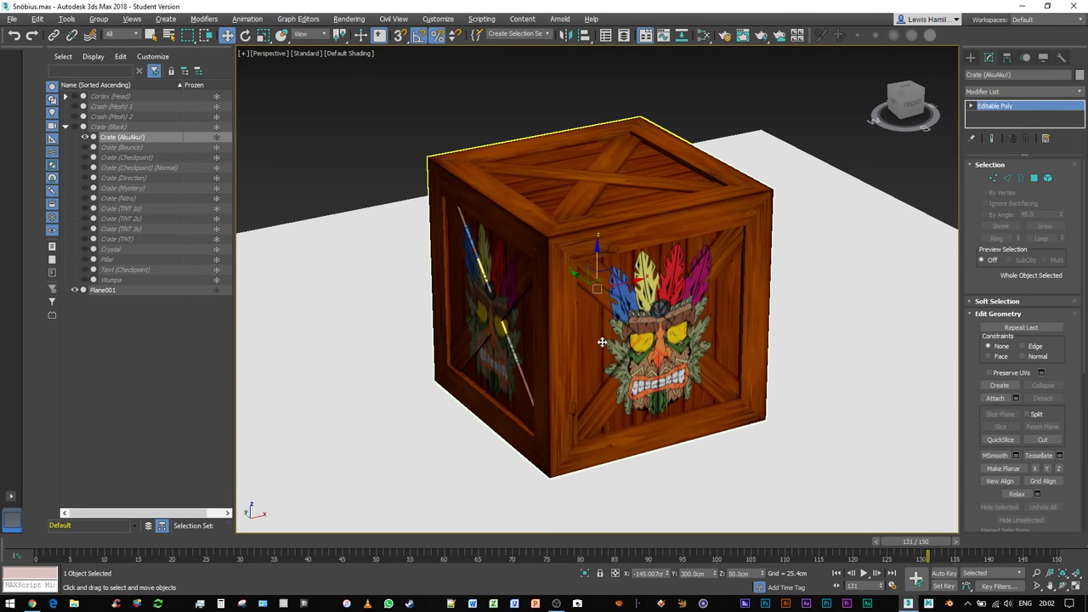
scroll(609, 344, "down", 2)
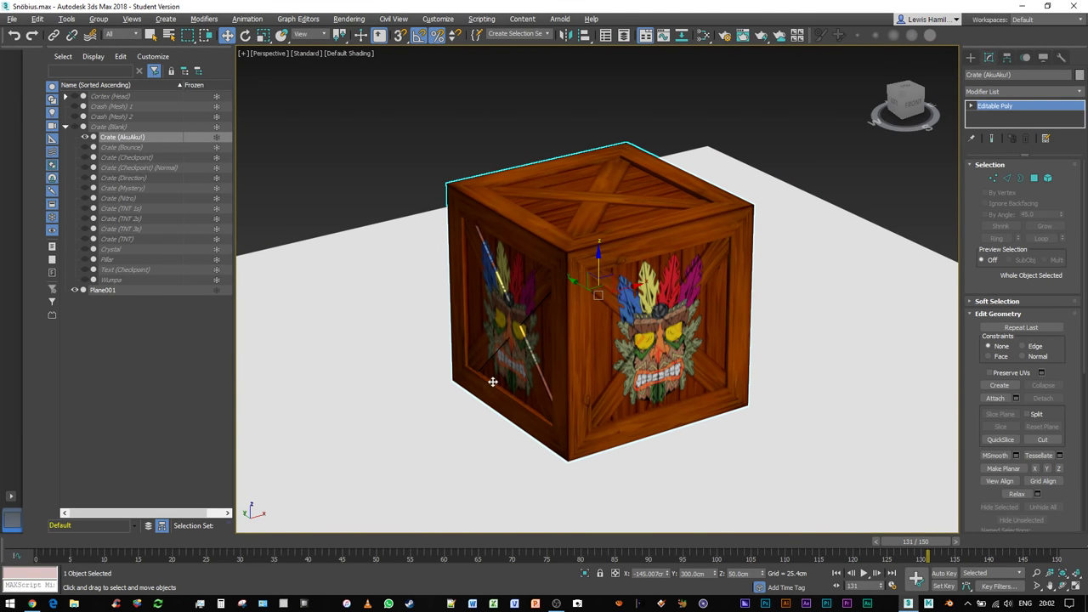
Open Render Setup and review the renderer list, keeping Scanline Renderer.
key("F10")
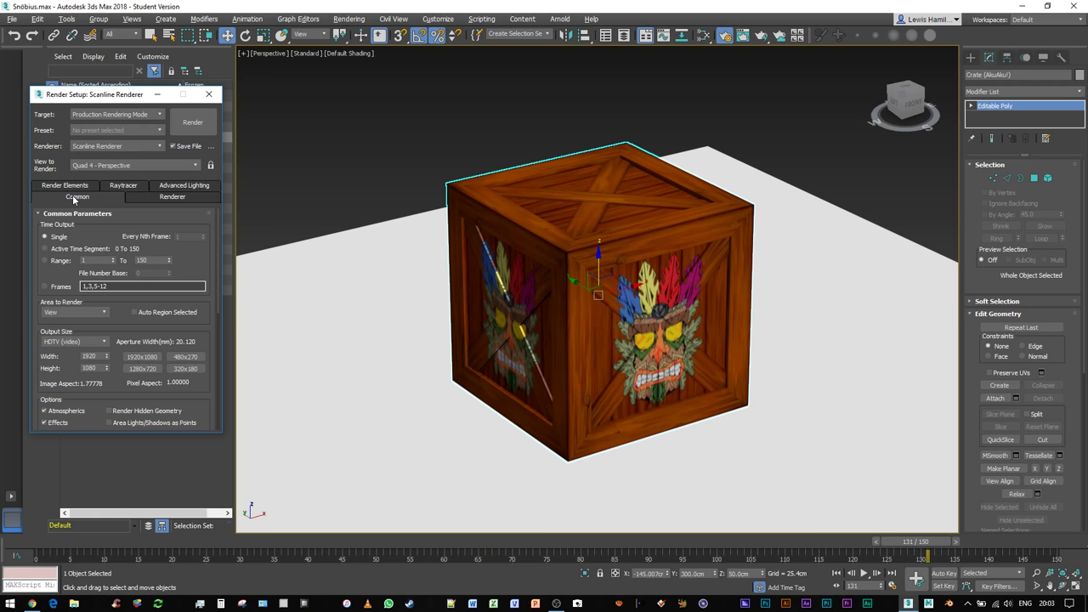
left_click(92, 147)
left_click(48, 153)
Remove a duplicate Diffuse pass and turn on Elements Active for the five render elements.
left_click(65, 185)
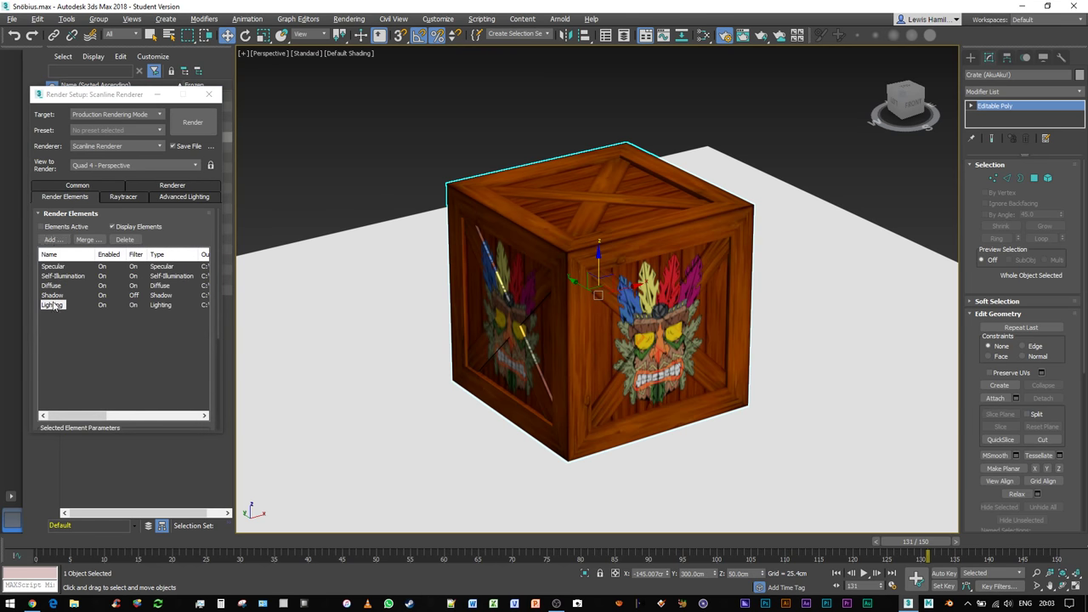
left_click(49, 242)
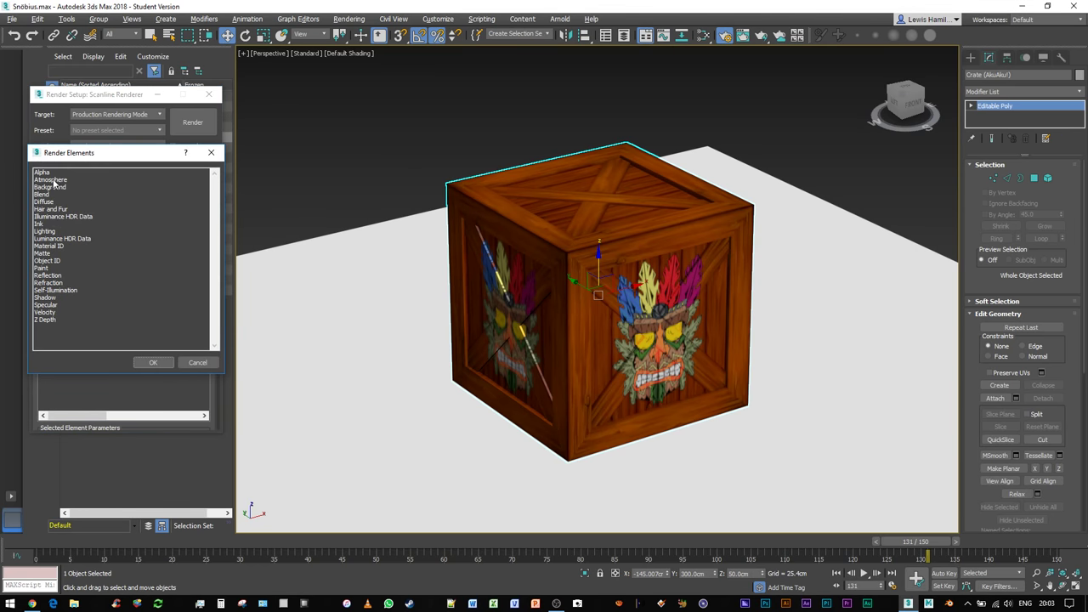
double_click(50, 201)
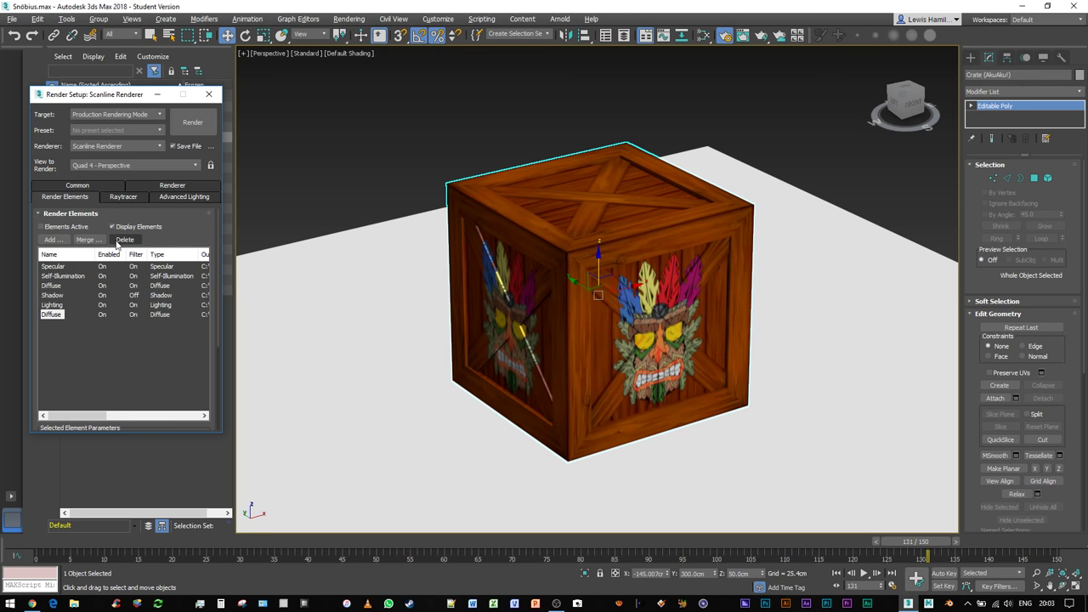
left_click(119, 241)
left_click(41, 228)
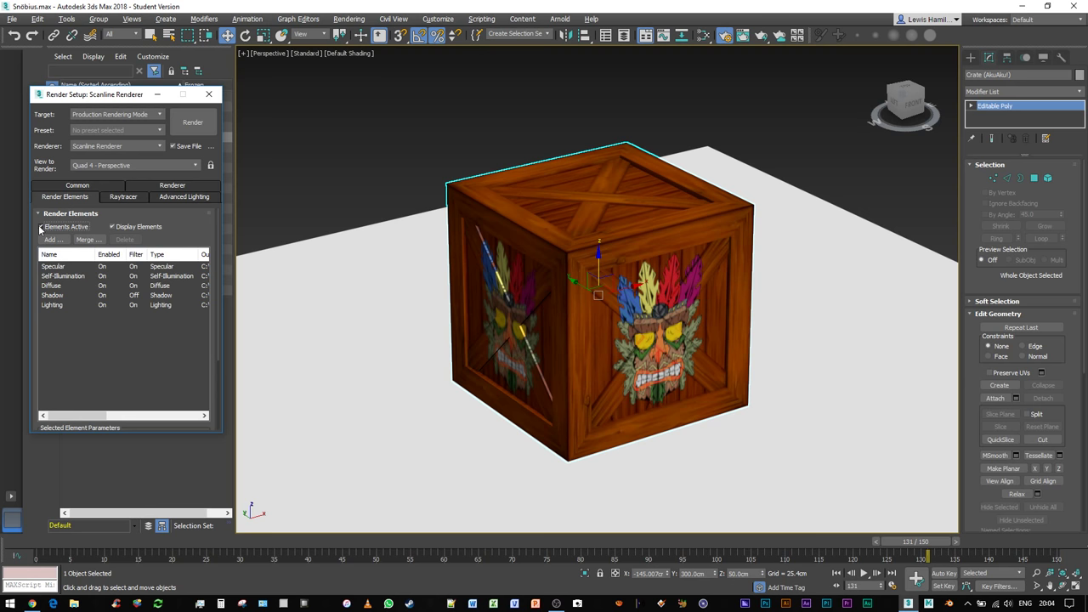
left_click(41, 228)
left_click(61, 185)
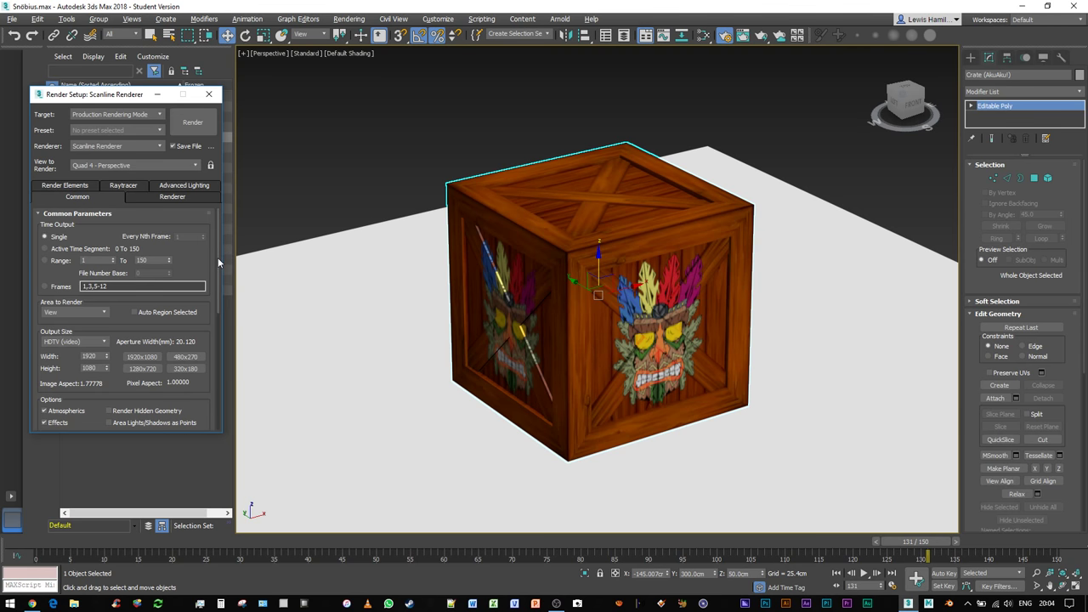
Set the render output file to Multi-Pass Test on the Desktop as an OpenEXR Image File.
left_click_drag(217, 257, 221, 348)
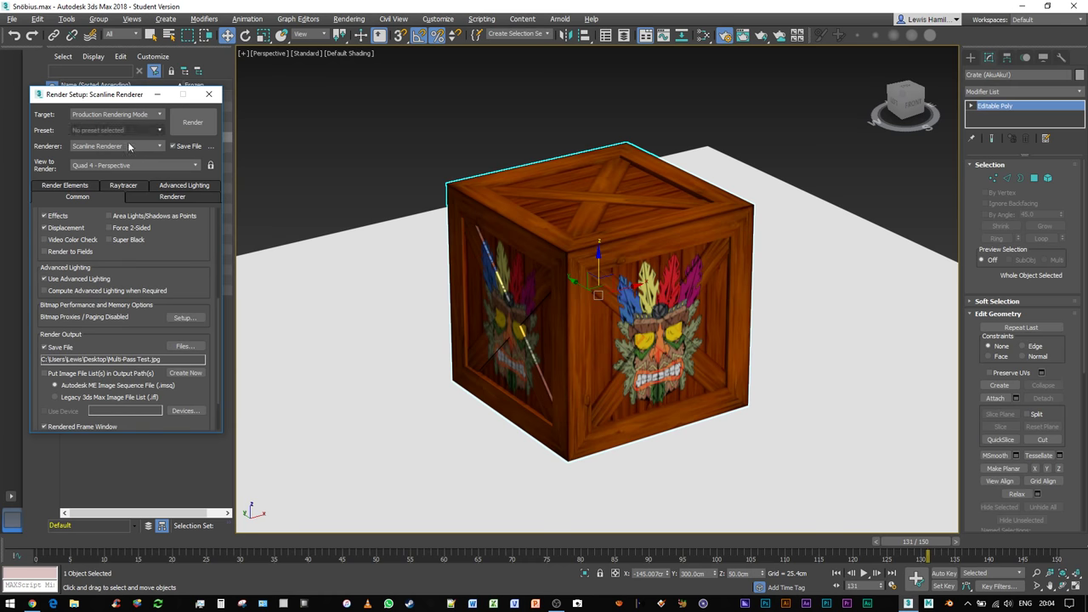
left_click(181, 349)
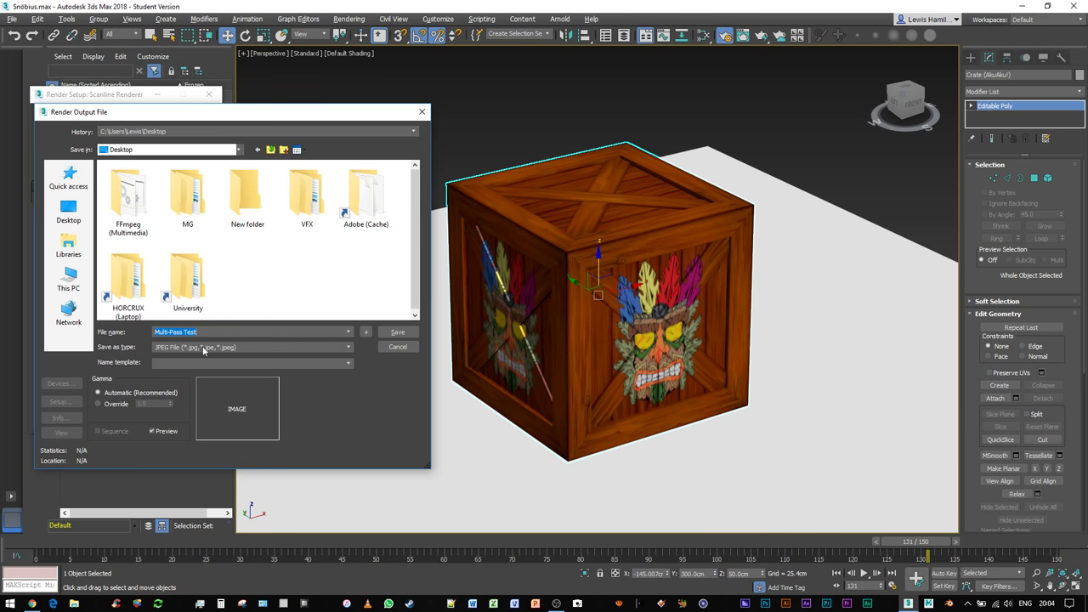
left_click(204, 349)
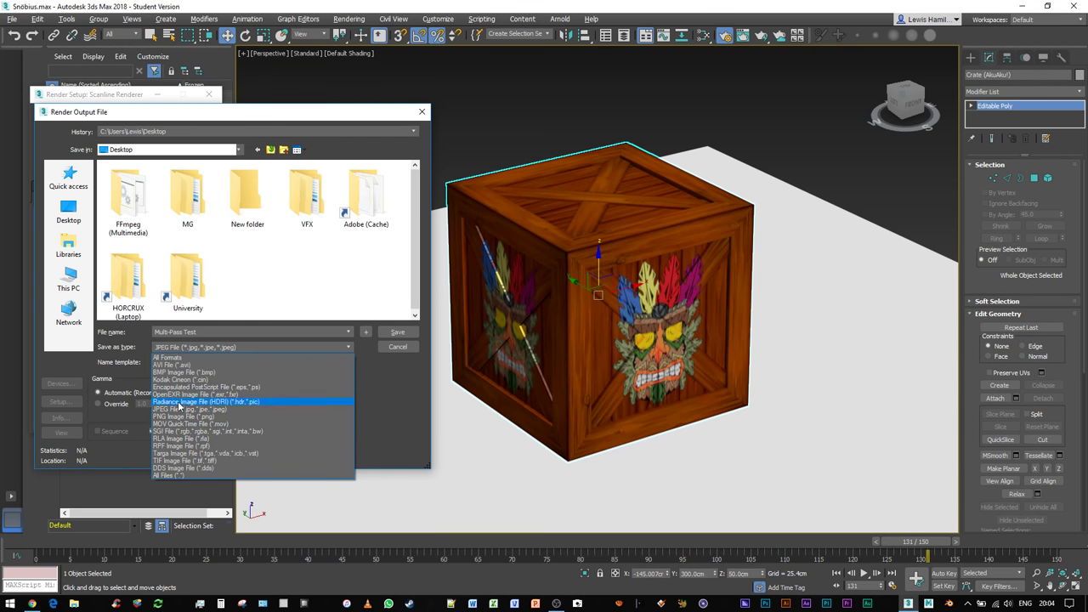
left_click(181, 394)
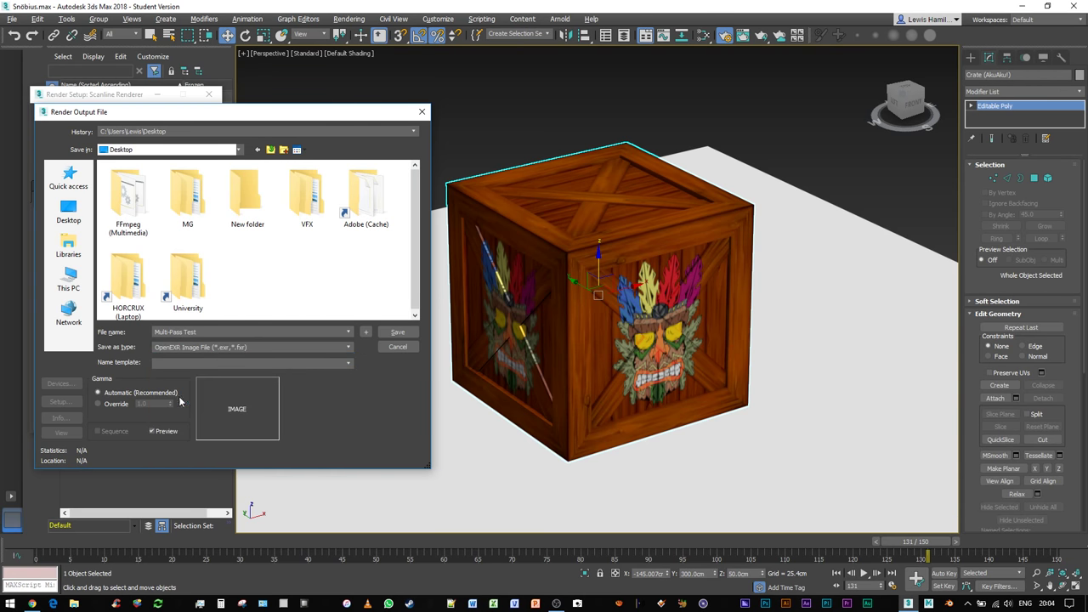
left_click(394, 333)
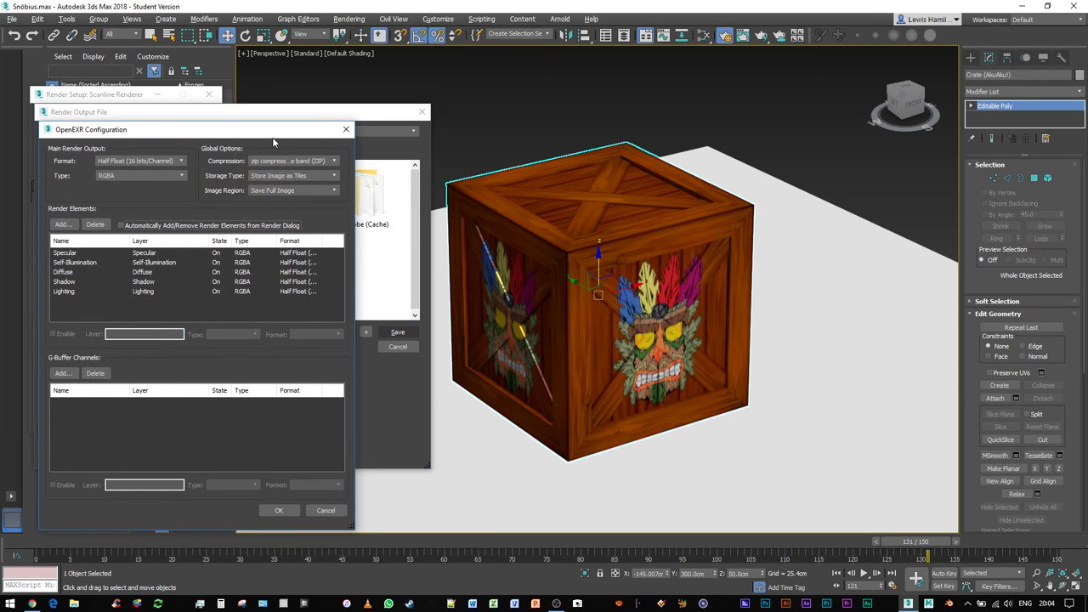
Review the five render element layers in OpenEXR Configuration and accept it.
mouse_move(274, 142)
left_mouse_down()
mouse_move(658, 249)
mouse_move(385, 185)
mouse_move(264, 132)
left_mouse_up()
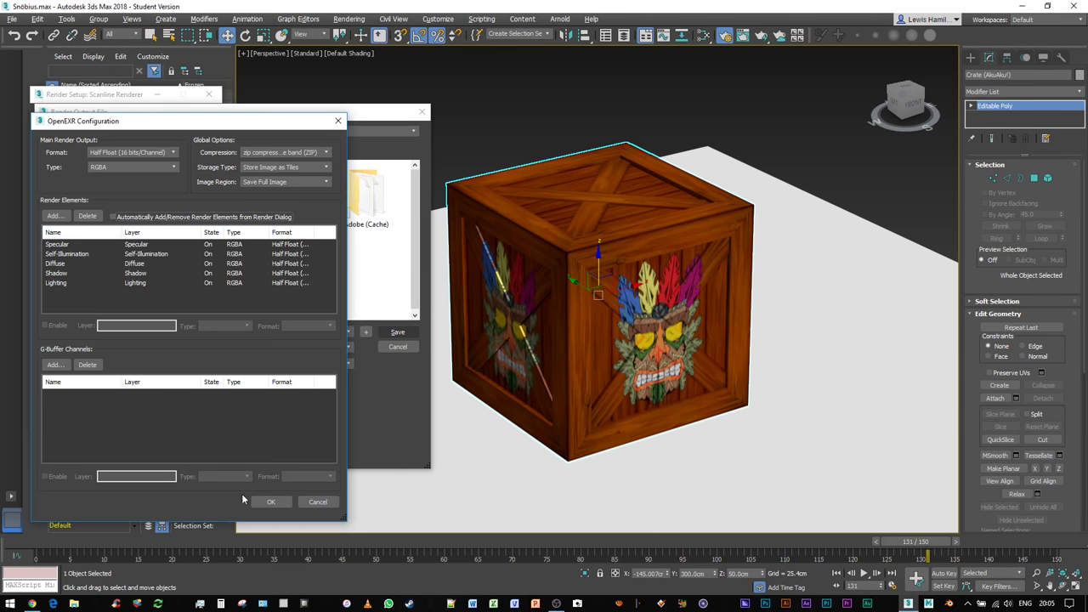
left_click(269, 502)
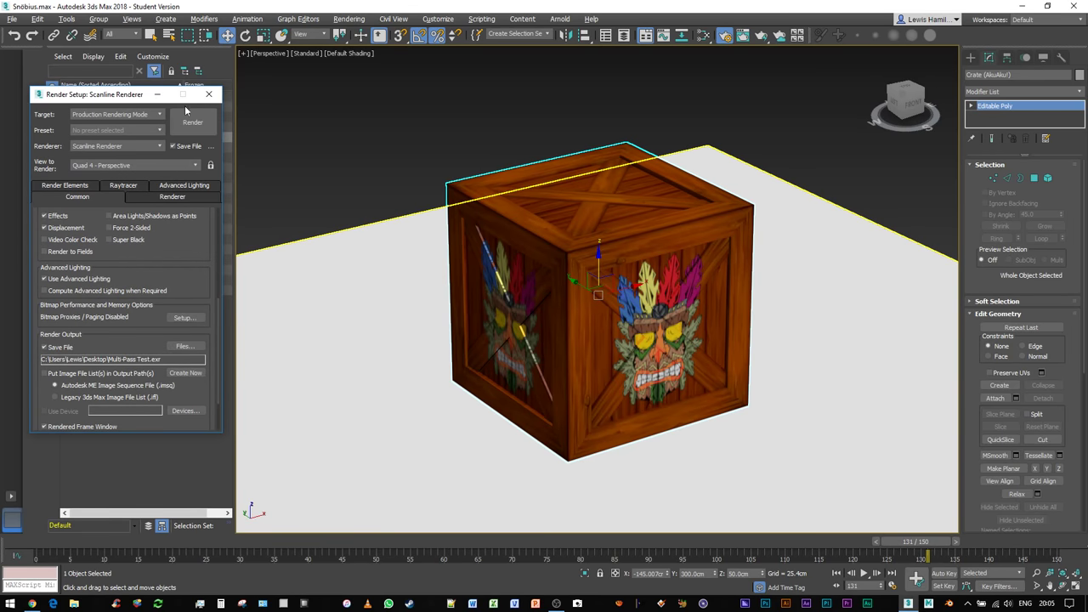
Render the Aku Aku crate scene and rearrange the resulting pass windows.
left_click_drag(218, 310, 227, 186)
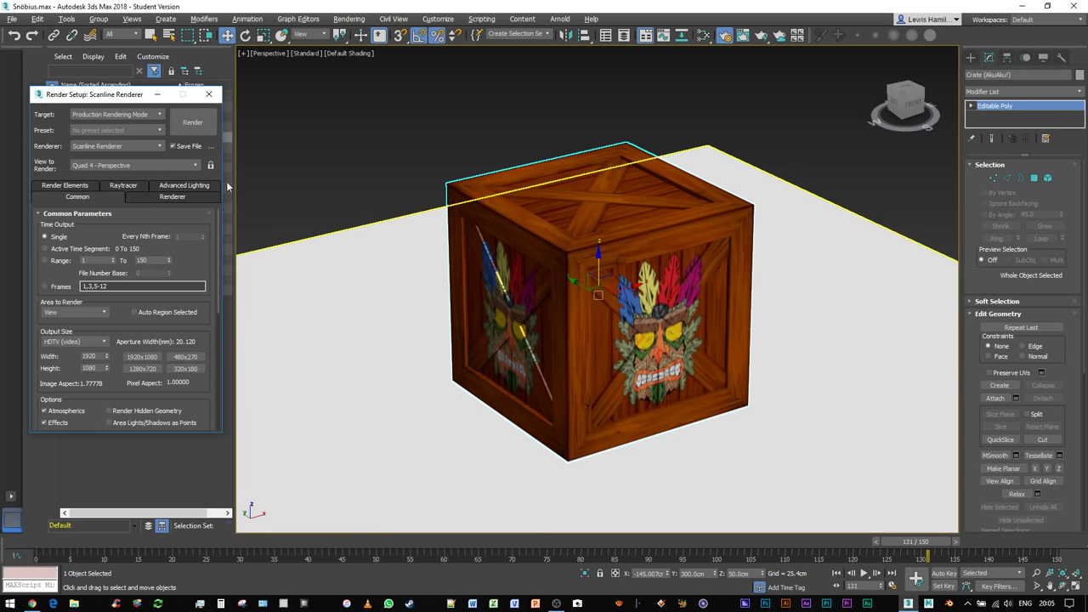
left_click(193, 122)
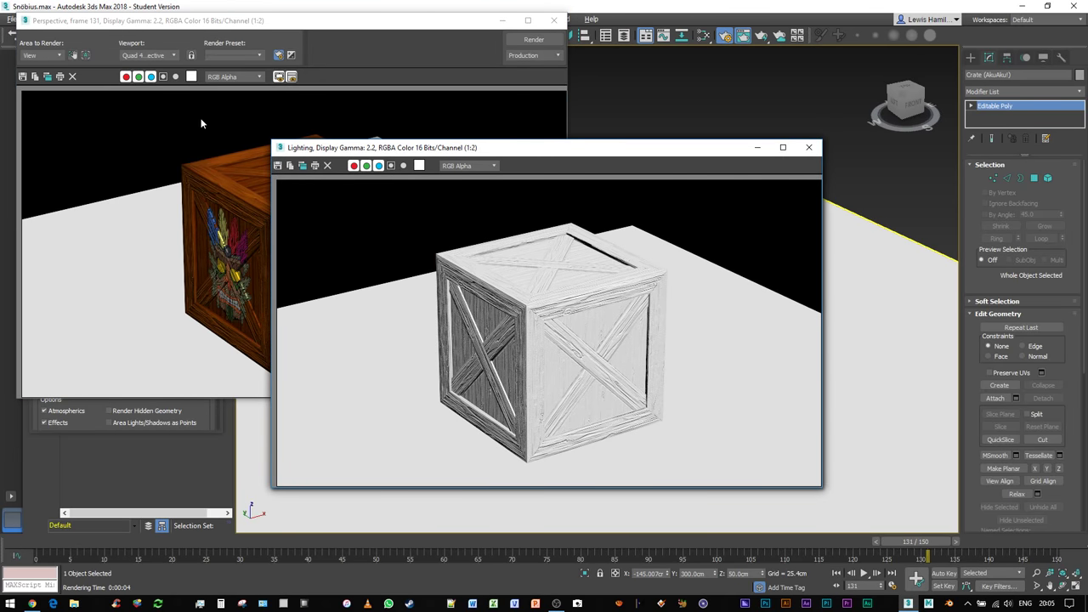
left_click_drag(512, 148, 609, 252)
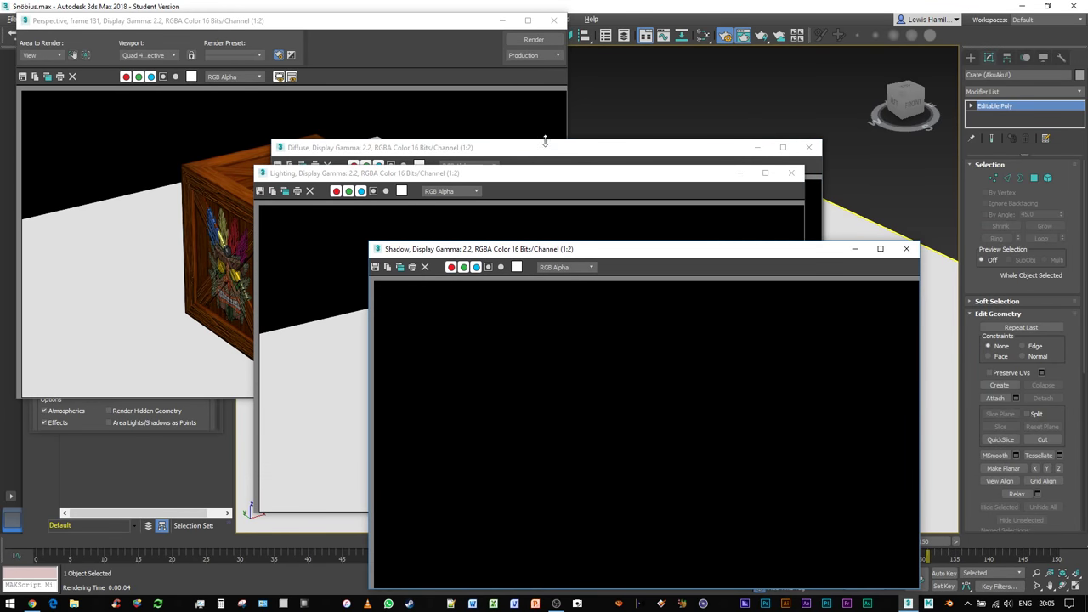
left_click_drag(545, 145, 448, 120)
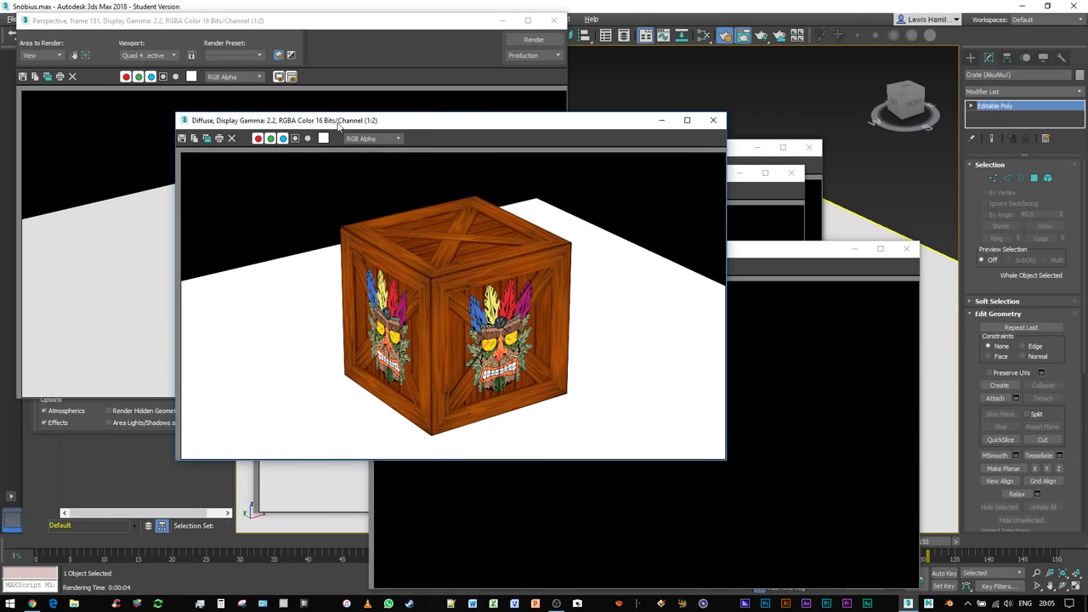
Close the Diffuse, Shadow, Lighting, Self-Illumination and Specular pass windows.
left_click(712, 122)
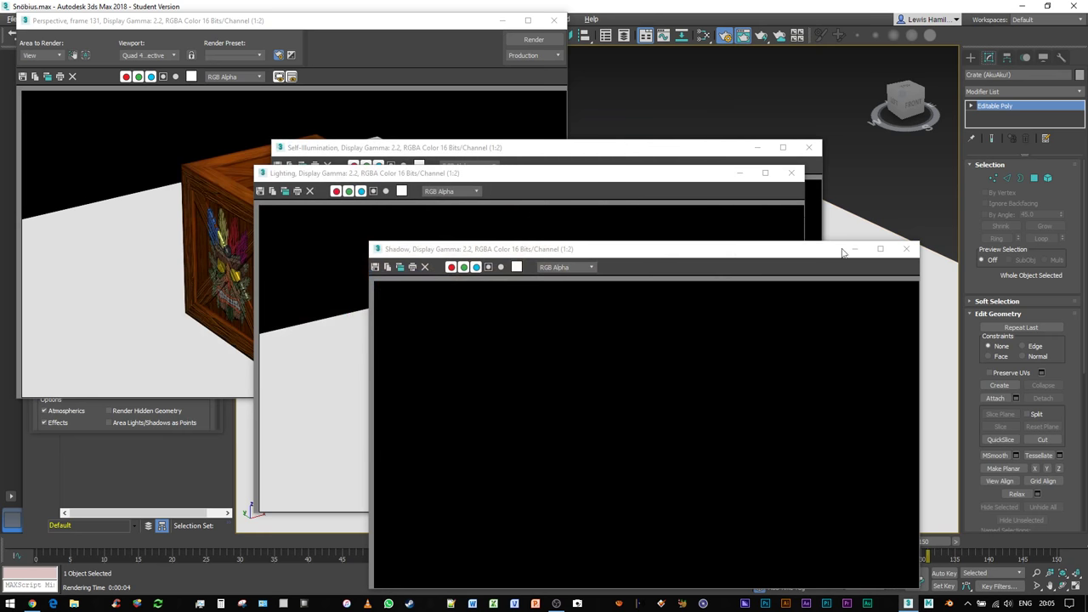
left_click(905, 249)
left_click(793, 174)
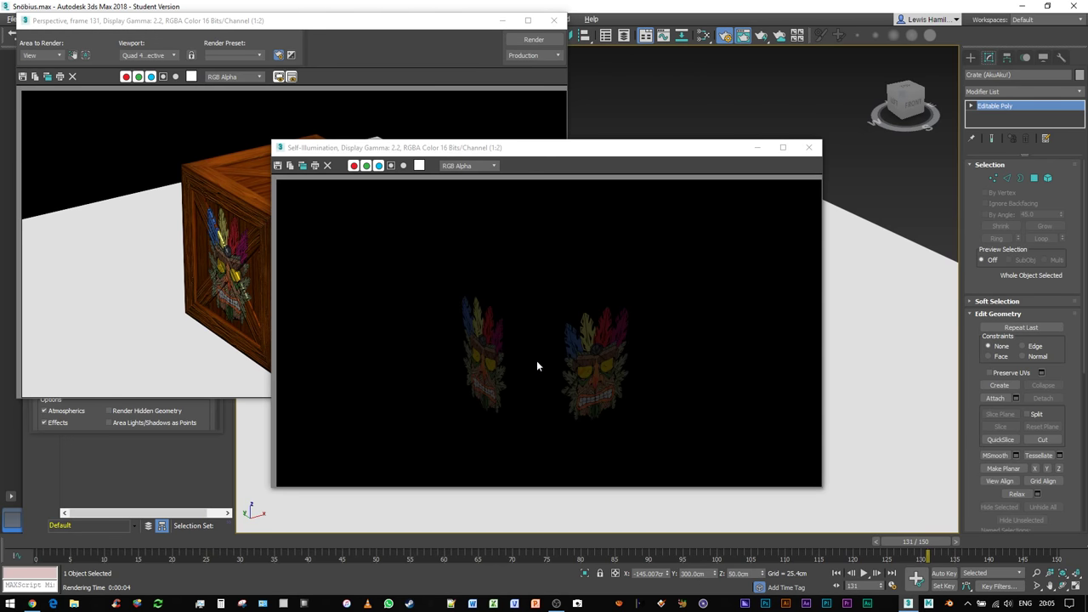
left_click(810, 148)
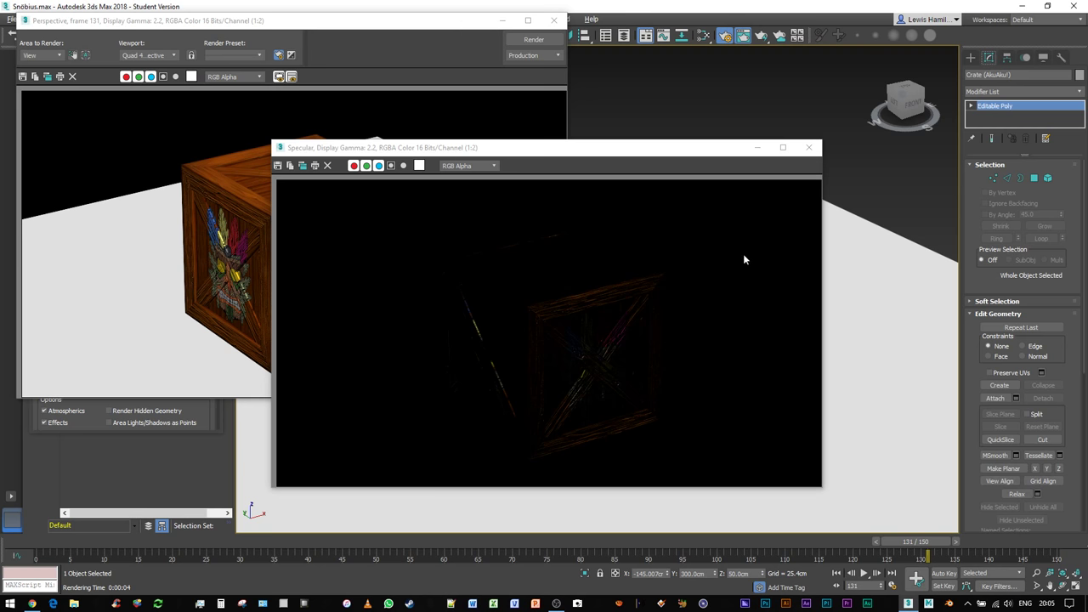
left_click(810, 148)
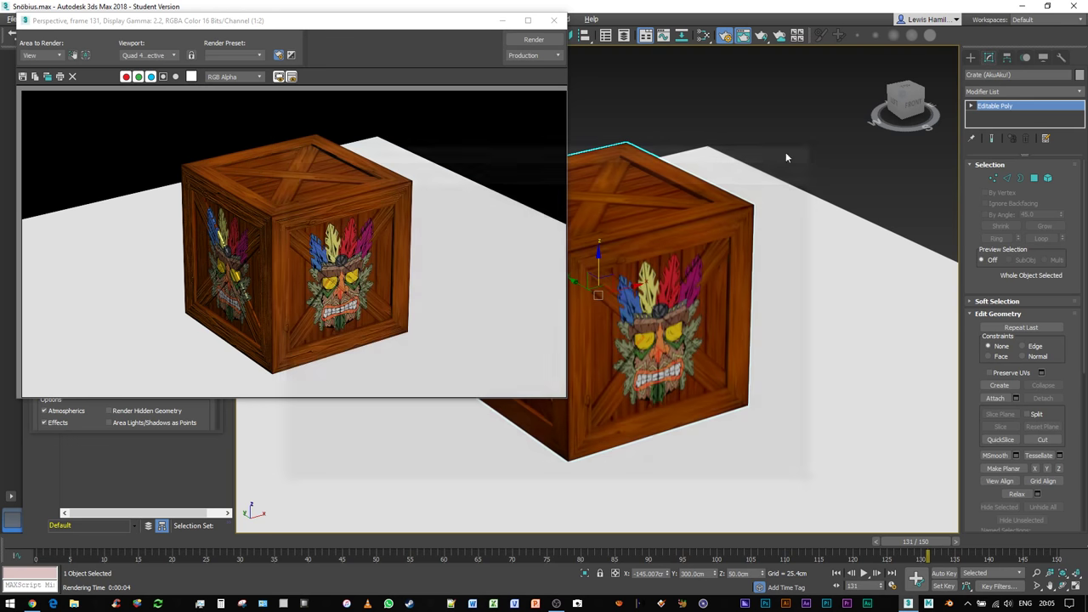
Minimize 3ds Max and view the Multi-Pass Test file's properties, showing 6.52 MB.
left_click(553, 20)
left_click(1024, 6)
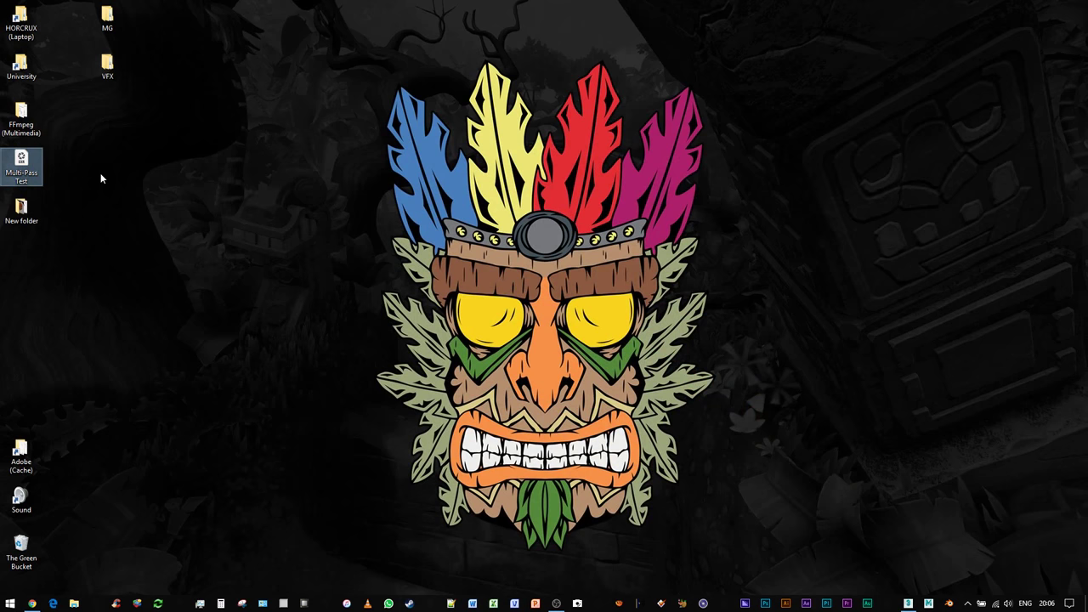
key("alt+Return")
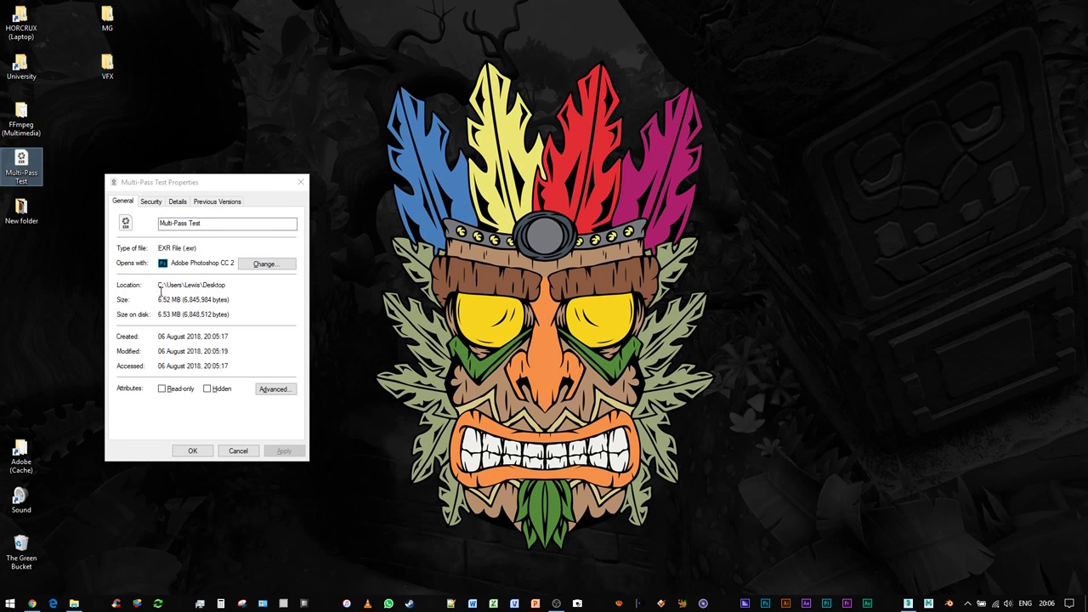
left_click(173, 294)
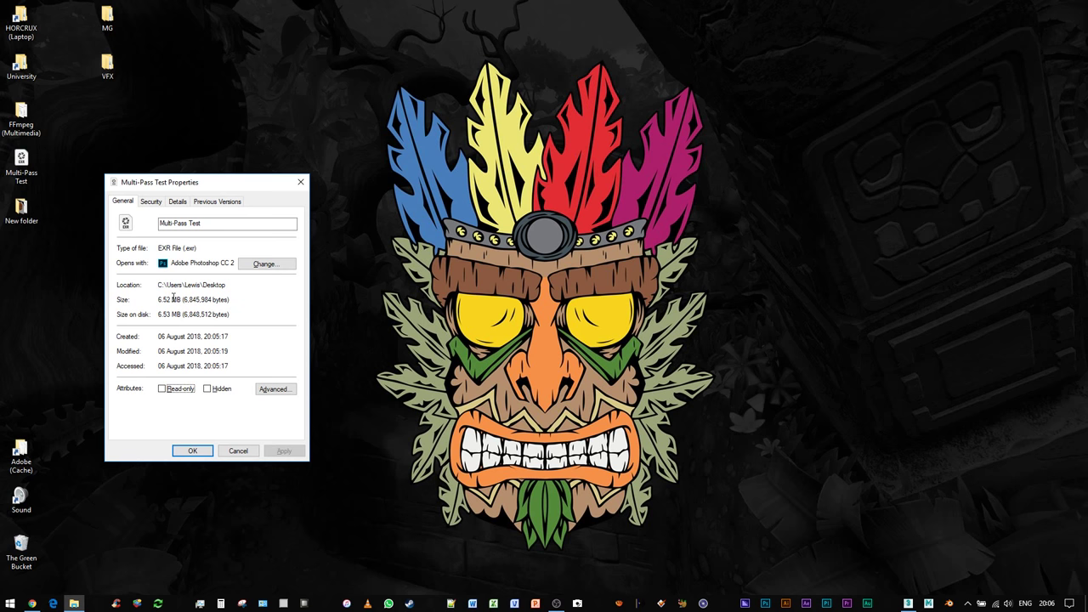
Open the empty New folder on the desktop, then cancel the Multi-Pass Test properties.
double_click(21, 209)
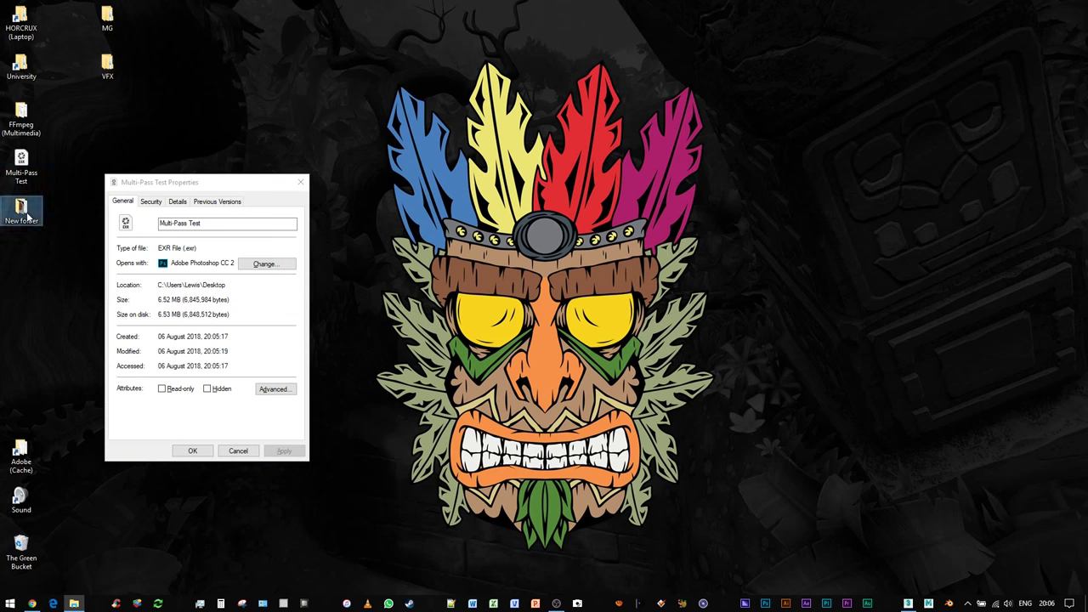
left_click(667, 11)
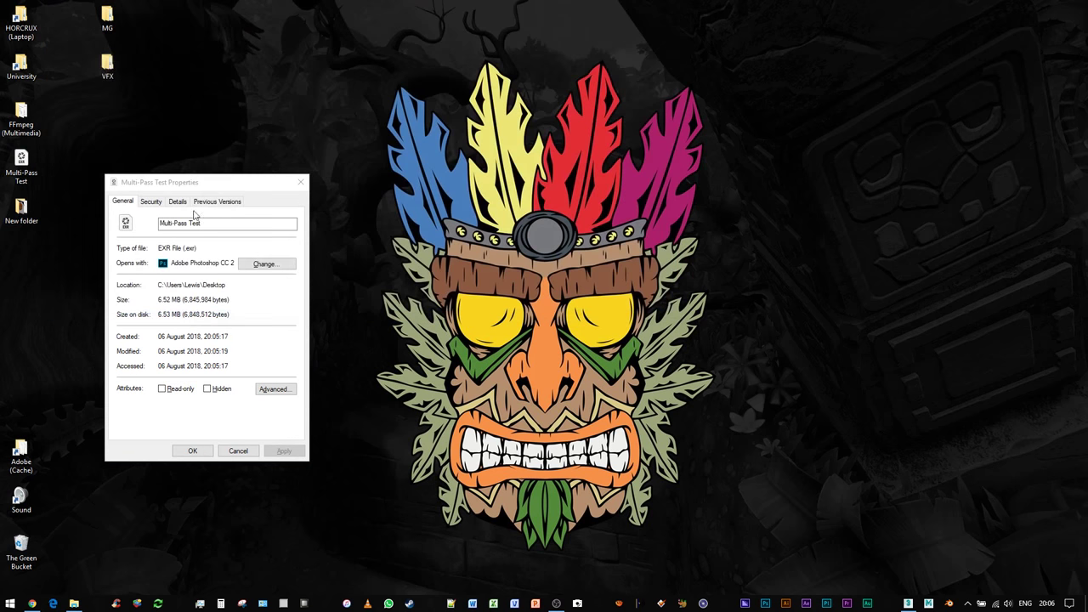
double_click(35, 210)
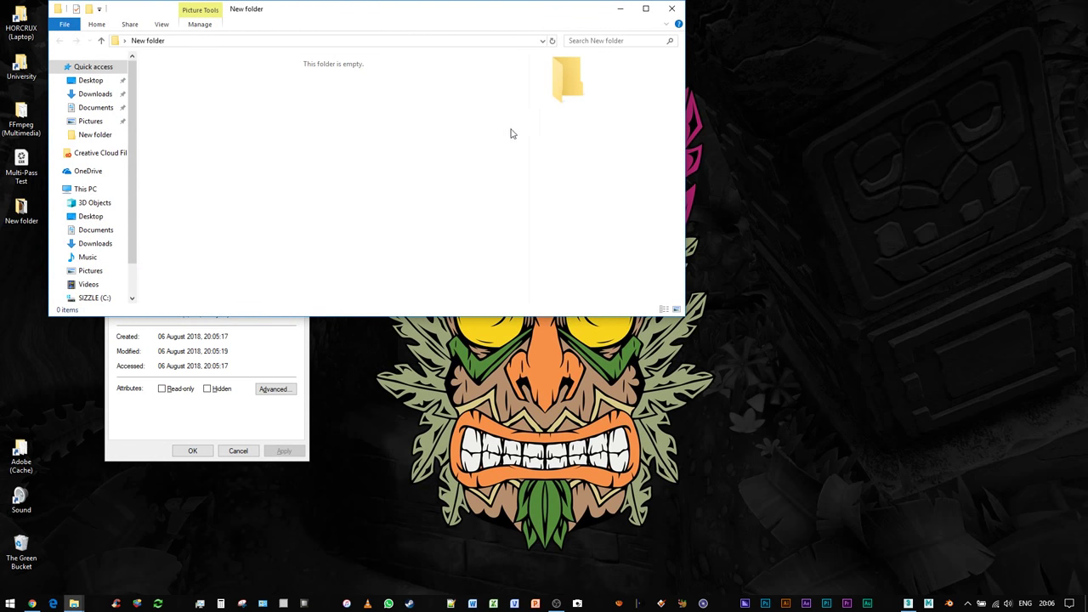
left_click(214, 382)
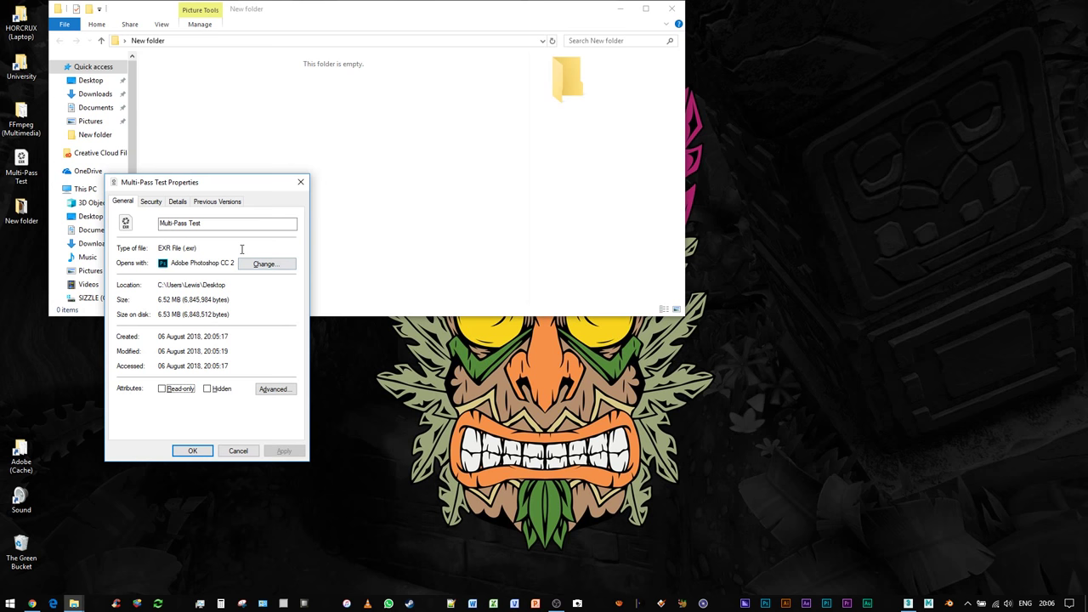
left_click(352, 169)
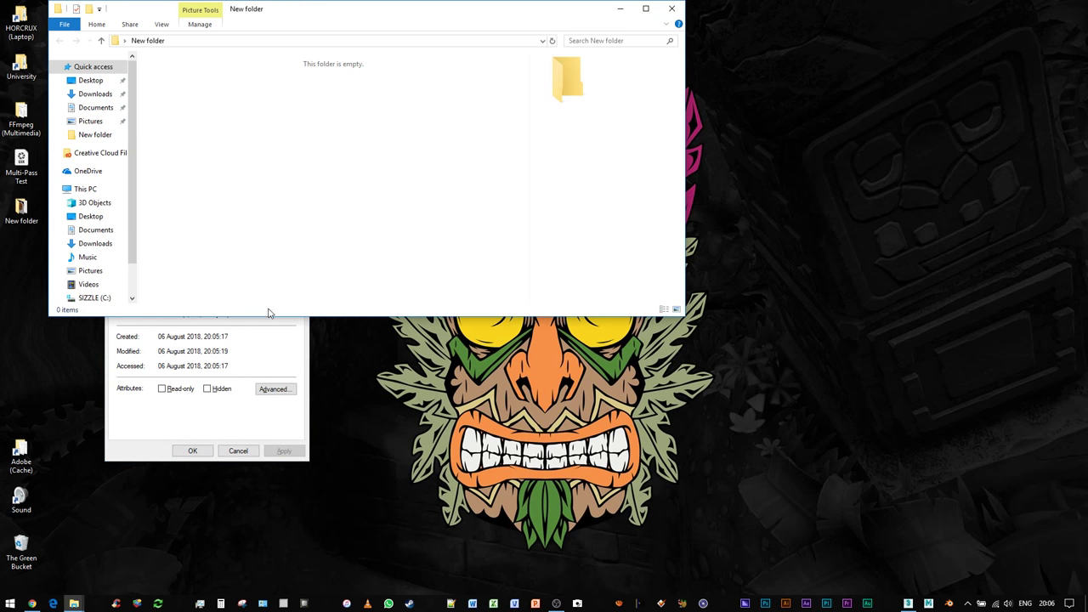
left_click(262, 336)
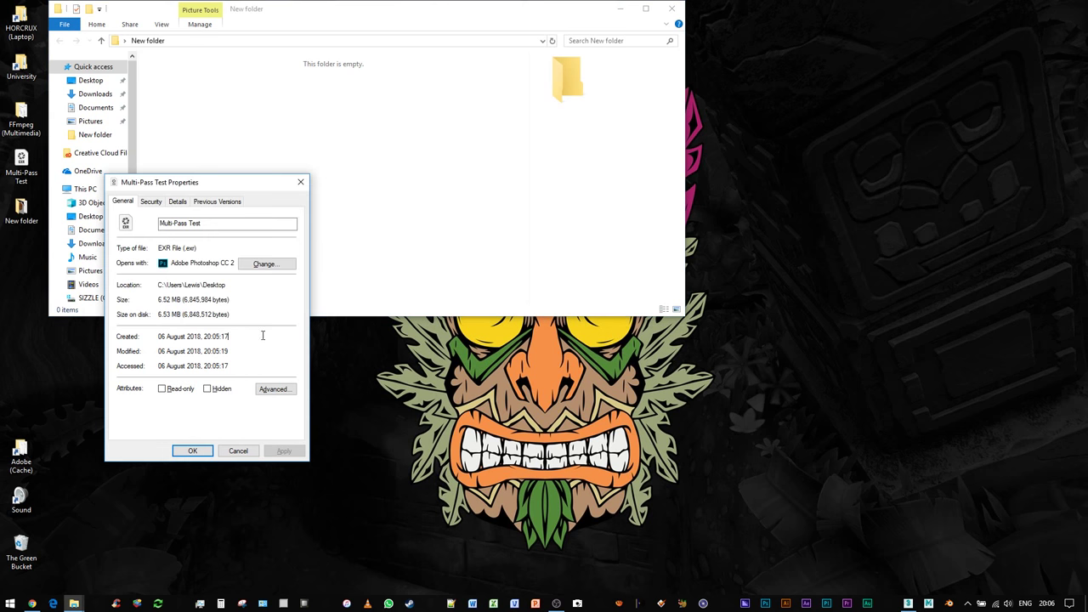
left_click(238, 451)
In Render Output, confirm Multi-Pass Test.exr on the desktop is saved as type OpenEXR.
left_click(908, 603)
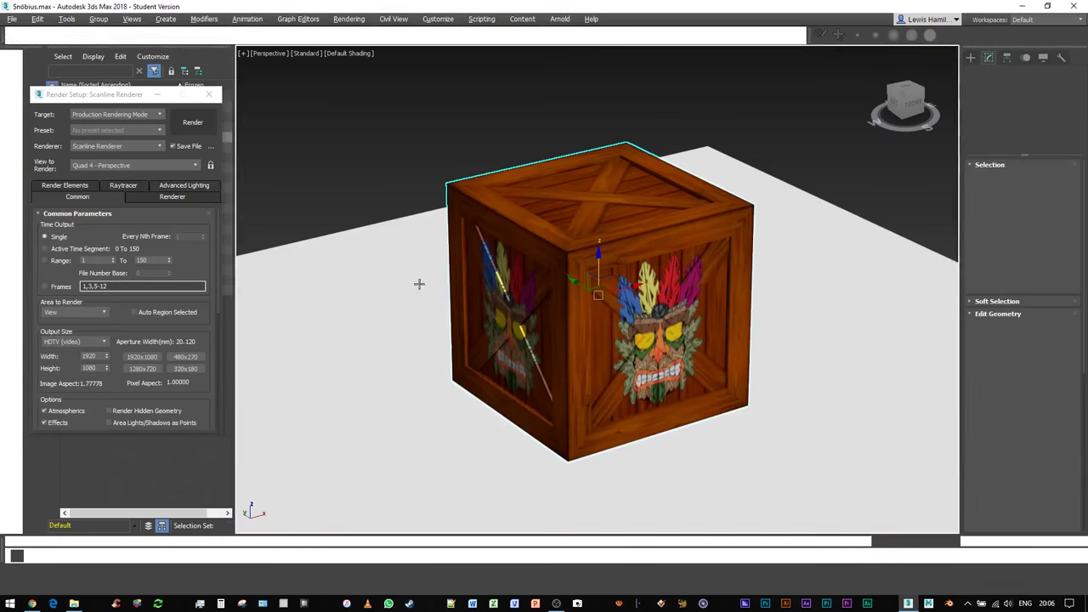
left_click_drag(217, 302, 214, 399)
left_click(182, 364)
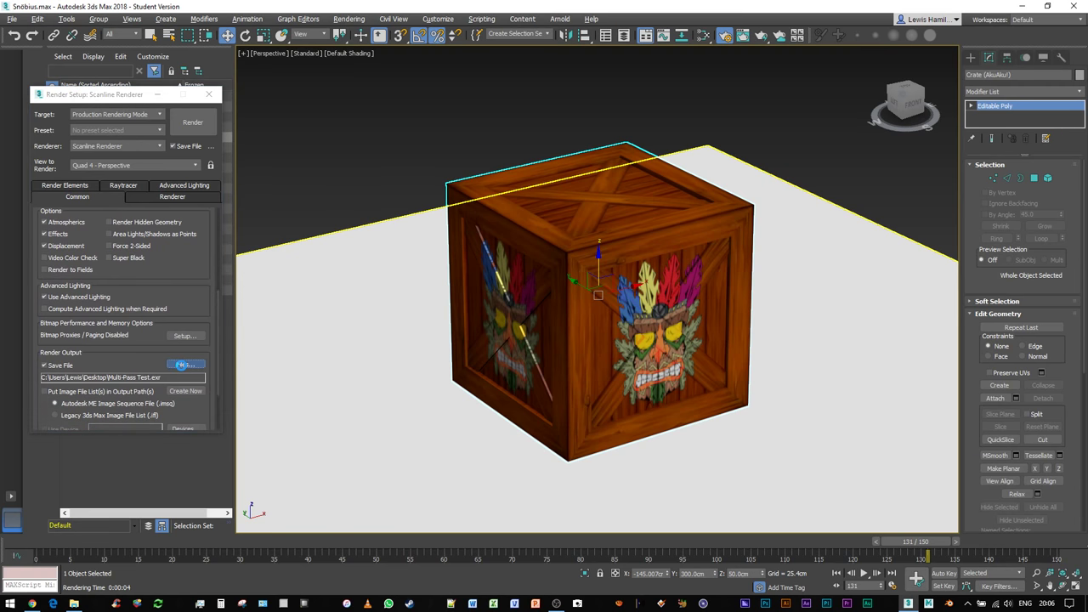
left_click(217, 349)
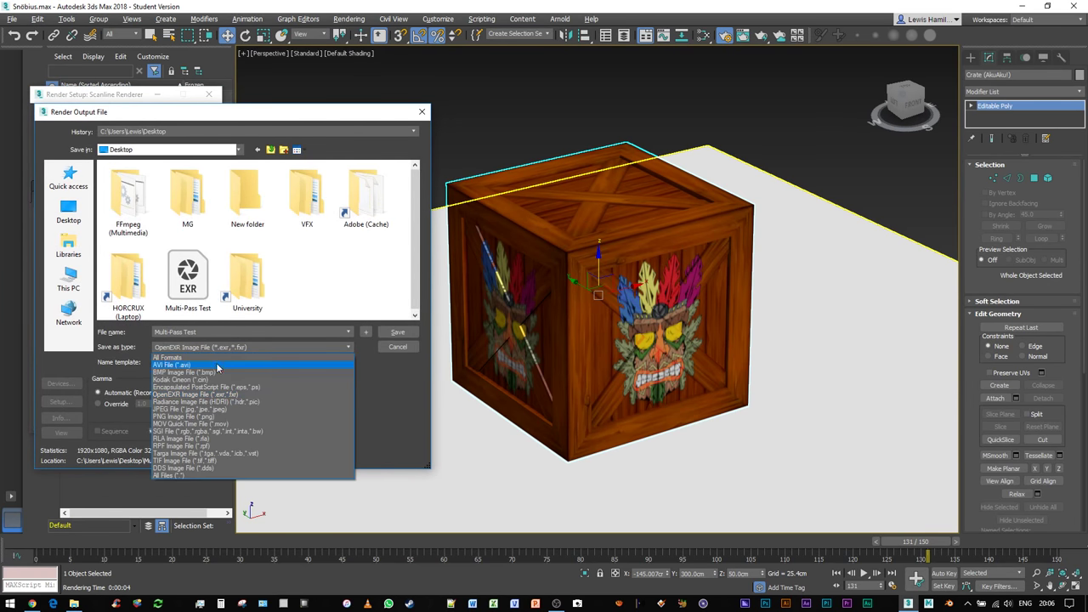
left_click(239, 396)
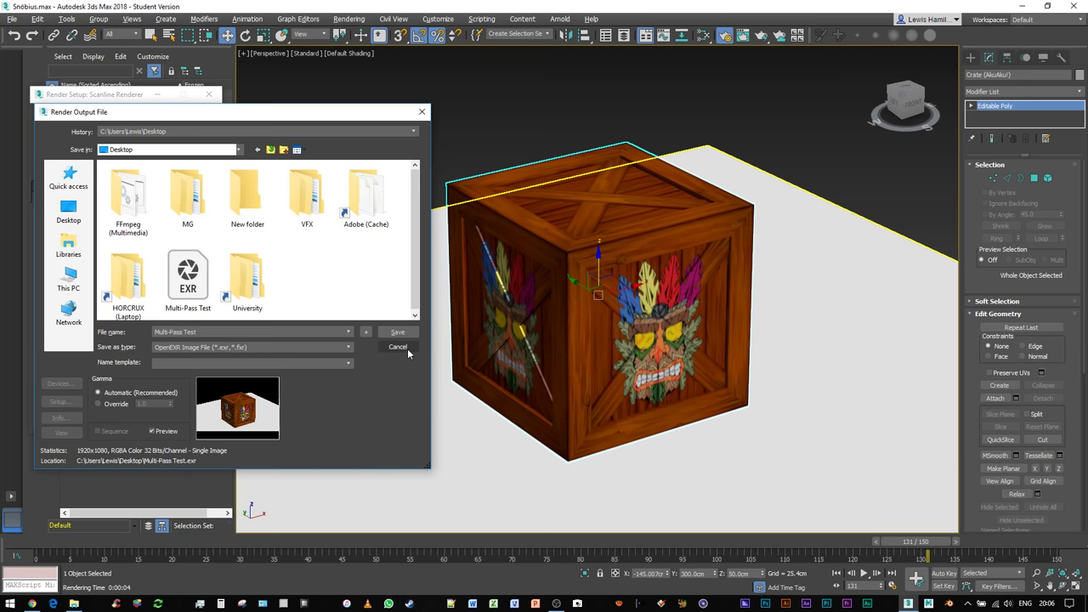
Leave the output file settings unchanged, close Render Setup and minimize 3ds Max.
left_click(397, 347)
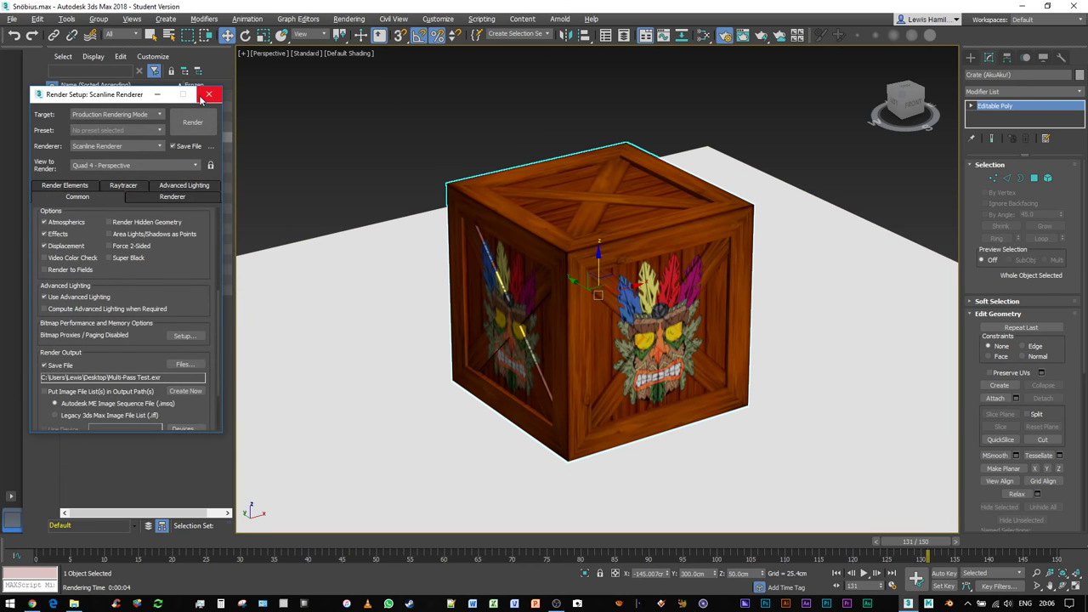
left_click(204, 97)
left_click(1009, 6)
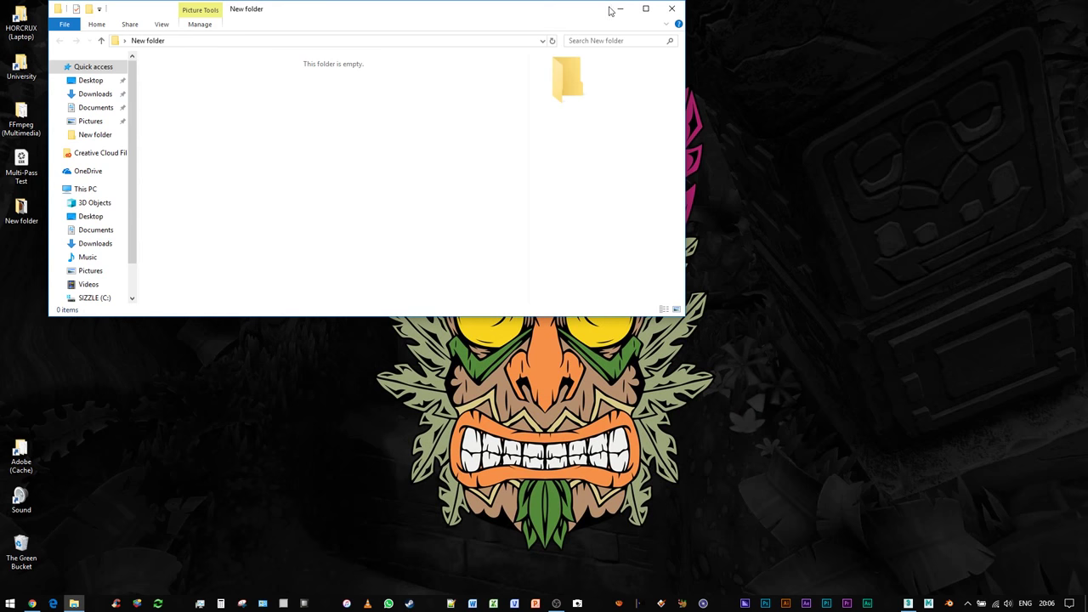
Close the New folder window and review the Multi-Pass Test file's properties, a 6.52 MB EXR, without changes.
left_click(671, 10)
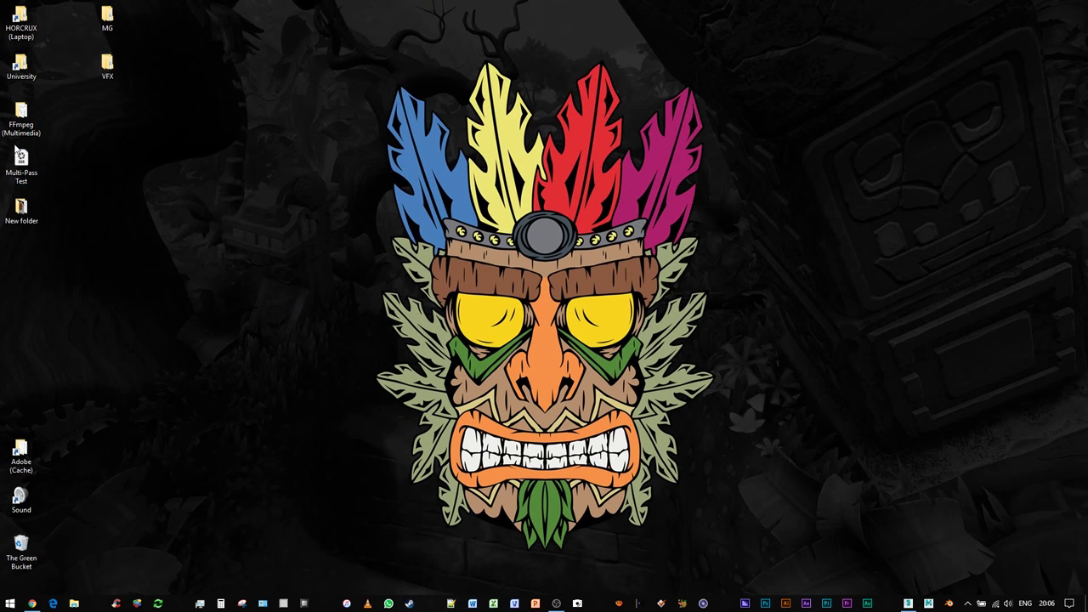
double_click(18, 155, "alt")
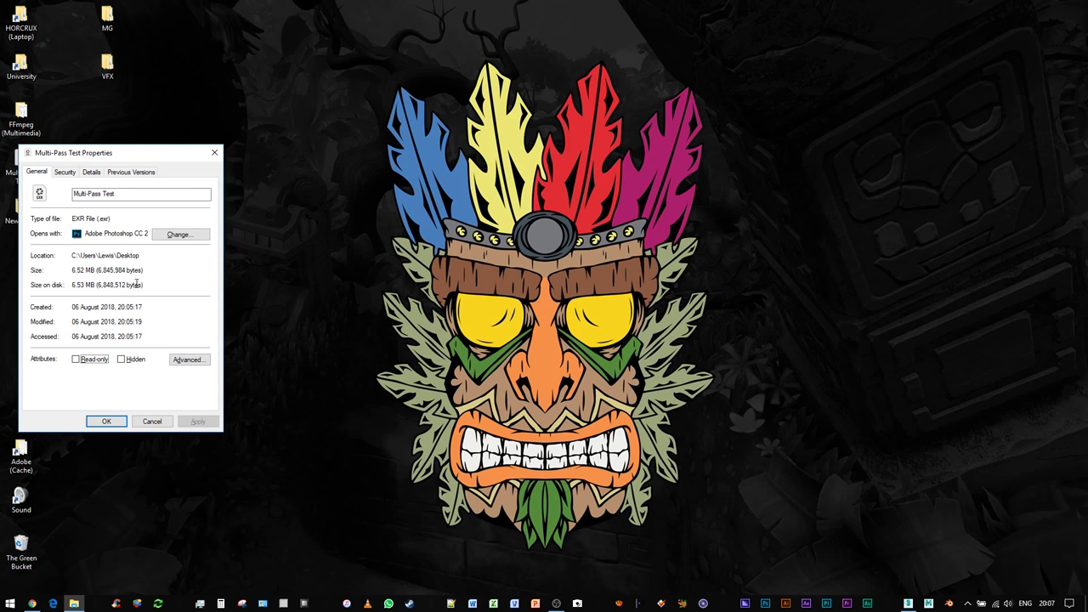
left_click(150, 422)
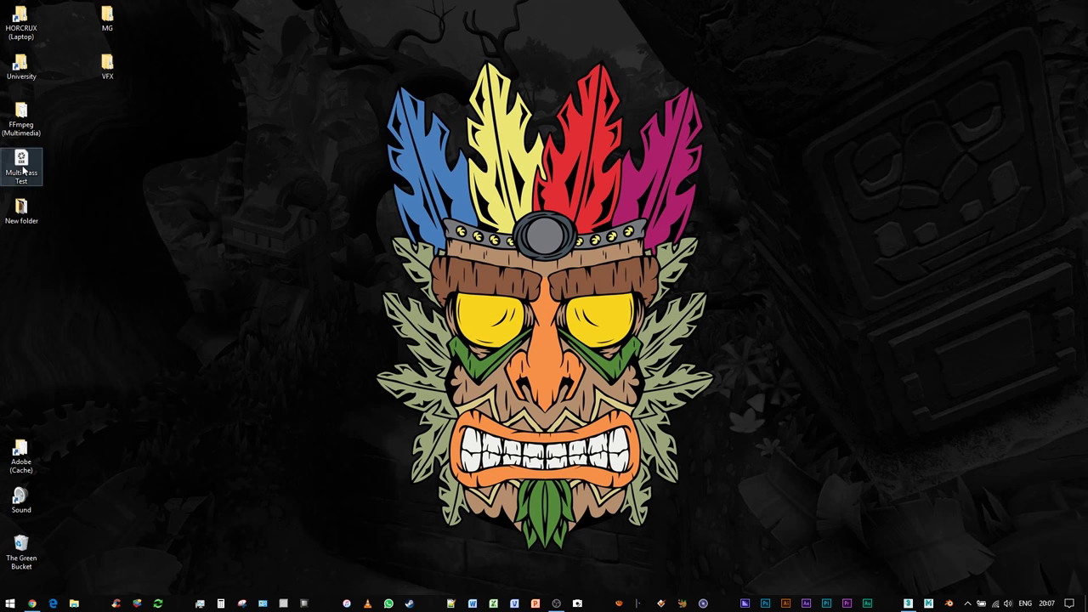
mouse_move(18, 163)
left_mouse_down()
mouse_move(173, 188)
mouse_move(17, 168)
left_mouse_up()
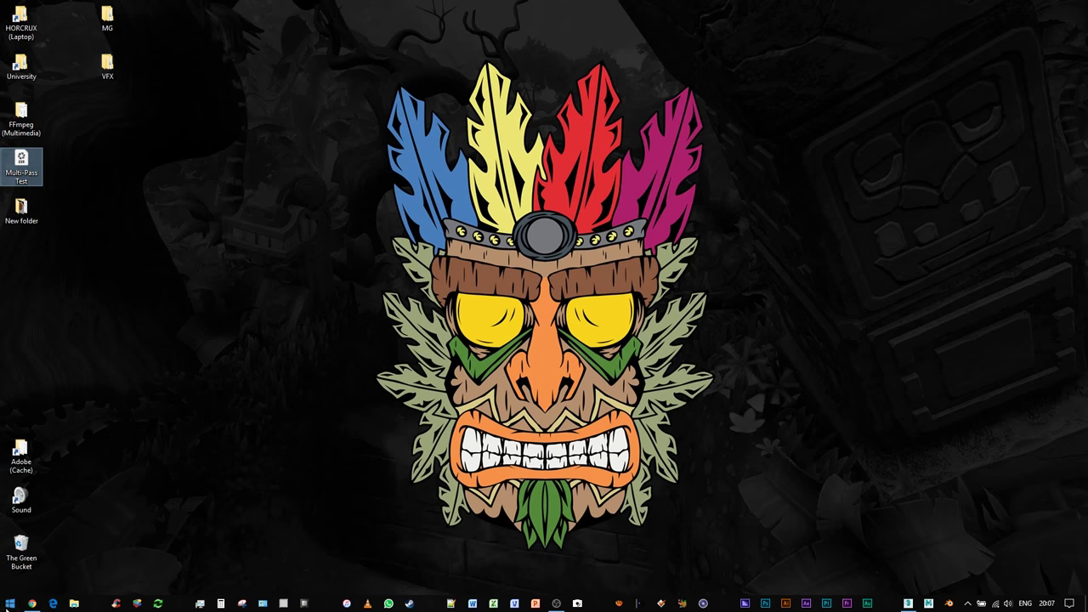
Bring fnord's ProEXR plug-ins page forward in Chrome, look it over, and reveal the hidden tray icons.
mouse_move(31, 605)
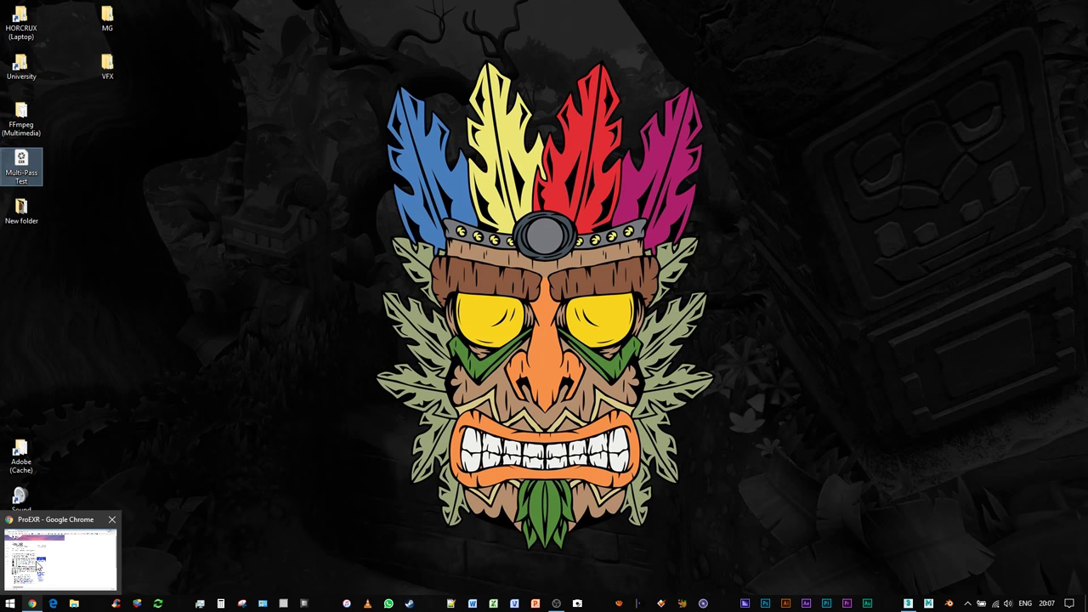
left_click(39, 563)
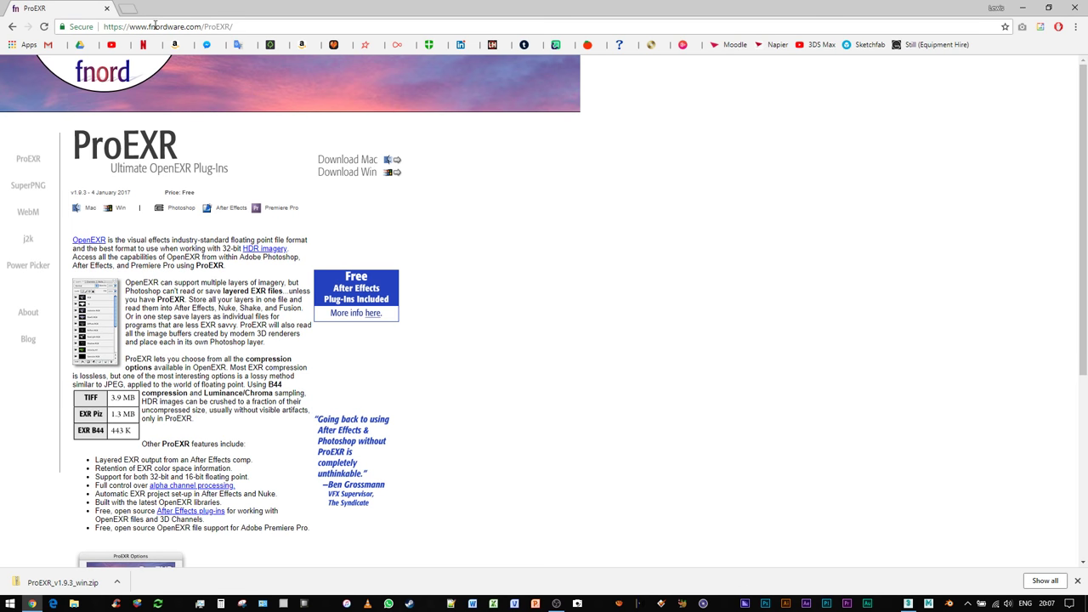
scroll(171, 196, "down", 3)
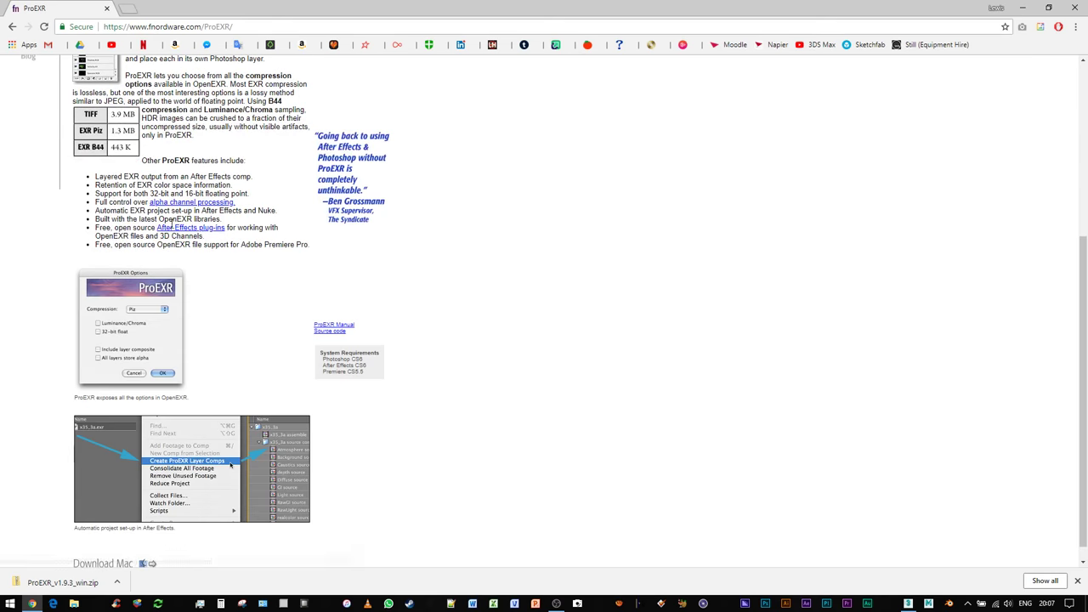
scroll(172, 223, "up", 3)
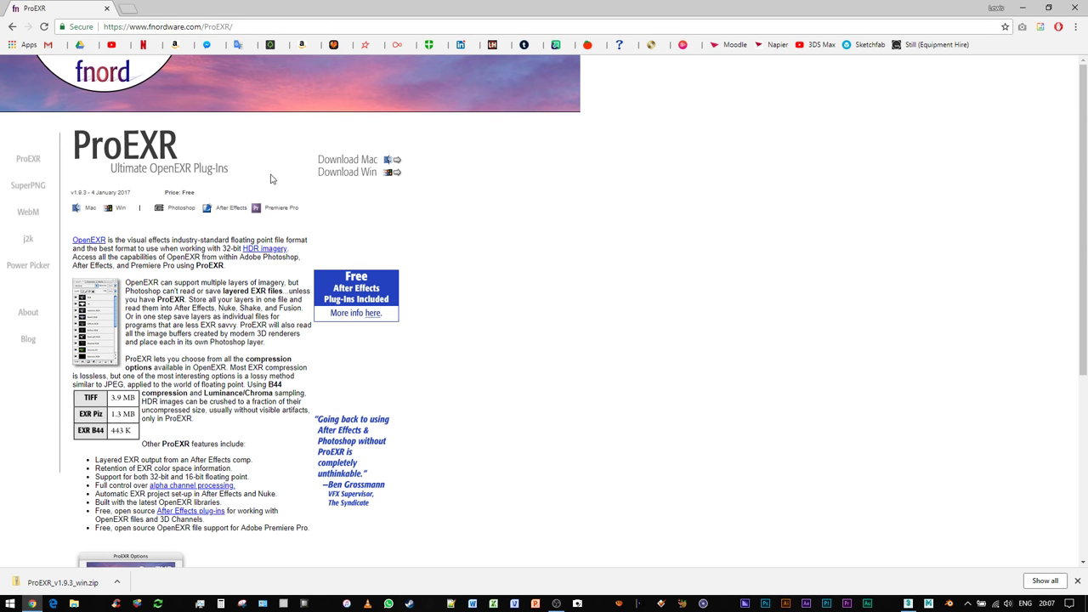
left_click(968, 603)
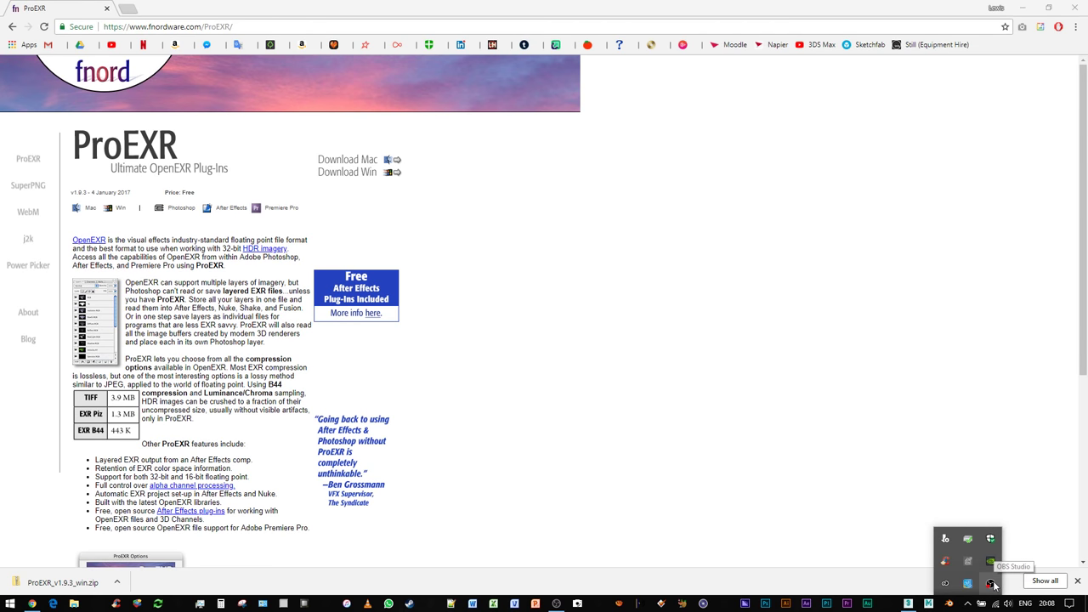